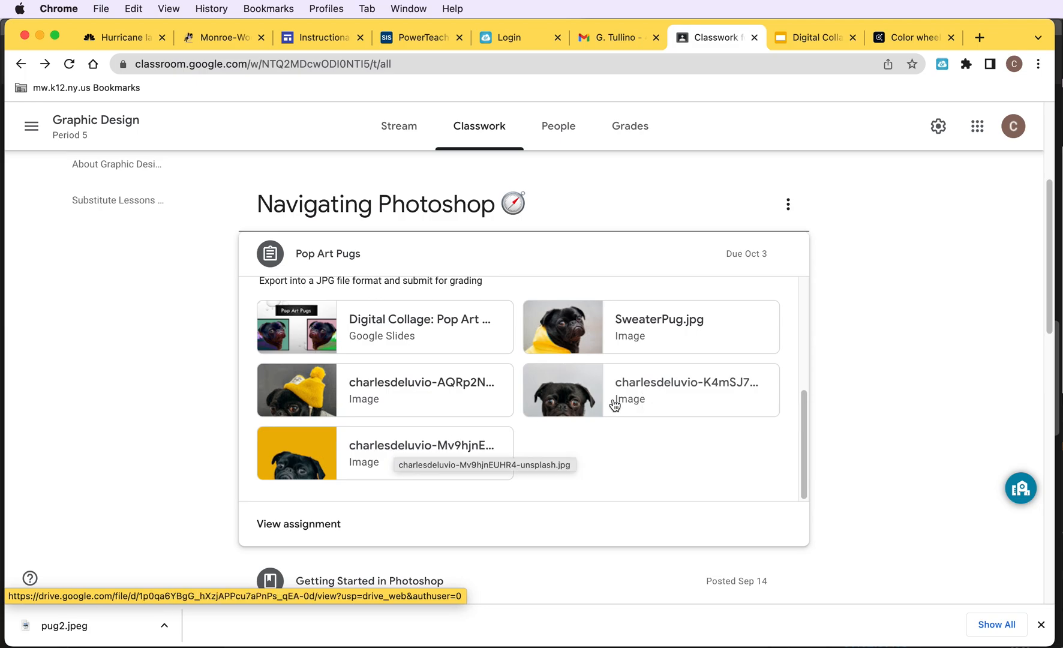
- Save the pug-in-denim-jacket image from the Pop Art Pugs assignment as pug3
right_click(610, 369)
click(629, 396)
text(pug3)
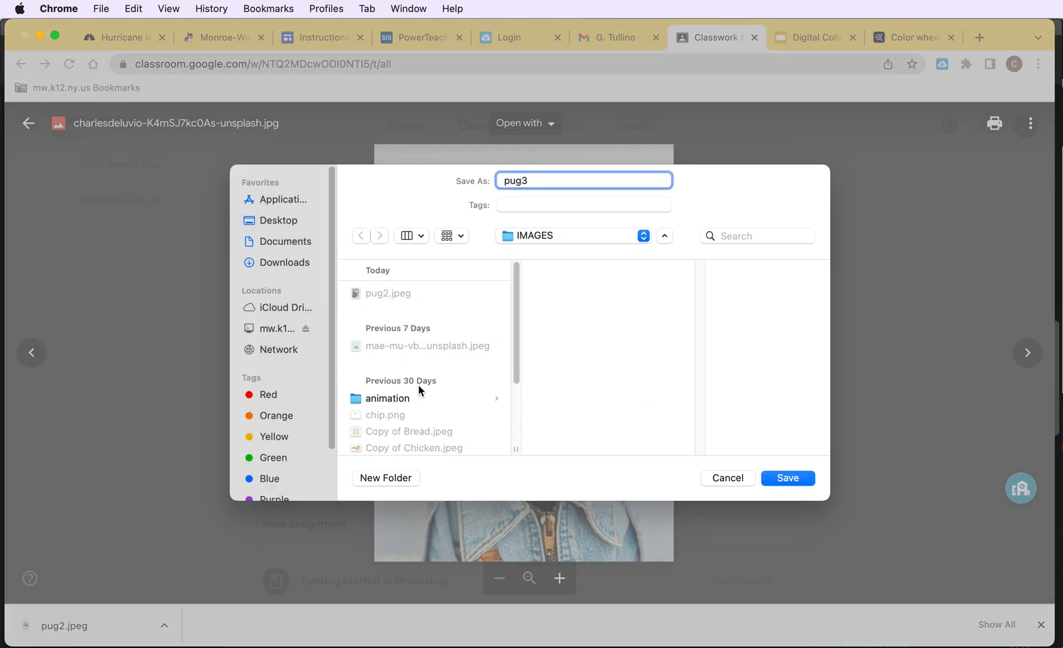
scroll(408, 384, down, 5)
click(775, 474)
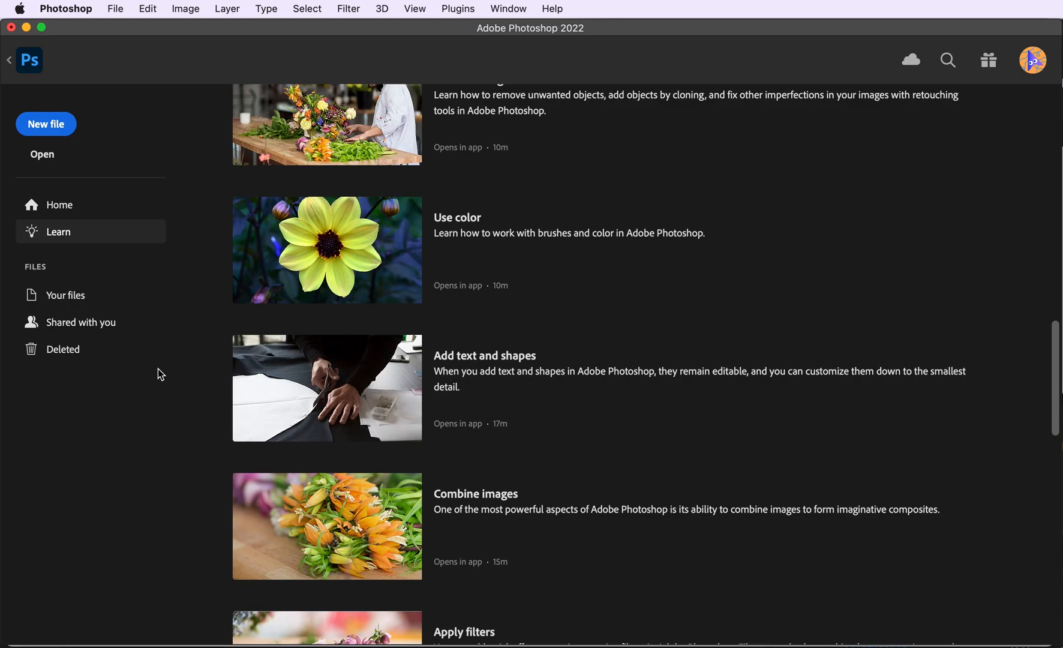
- Open the IMAGES folder in Finder and place pug3.jpeg into the Untitled-2 document
key(super+n)
click(727, 482)
click(1033, 478)
click(860, 479)
key(super+Tab)
drag(556, 247, 442, 104)
click(97, 216)
scroll(175, 507, down, 5)
click(175, 507)
double_click(175, 507)
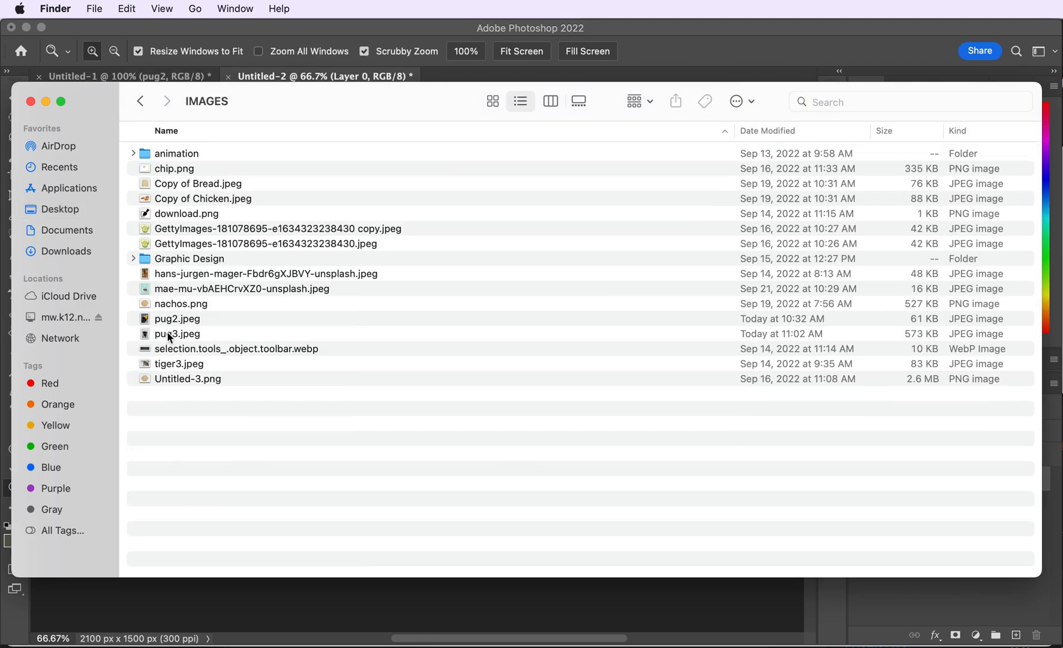
drag(183, 337, 249, 596)
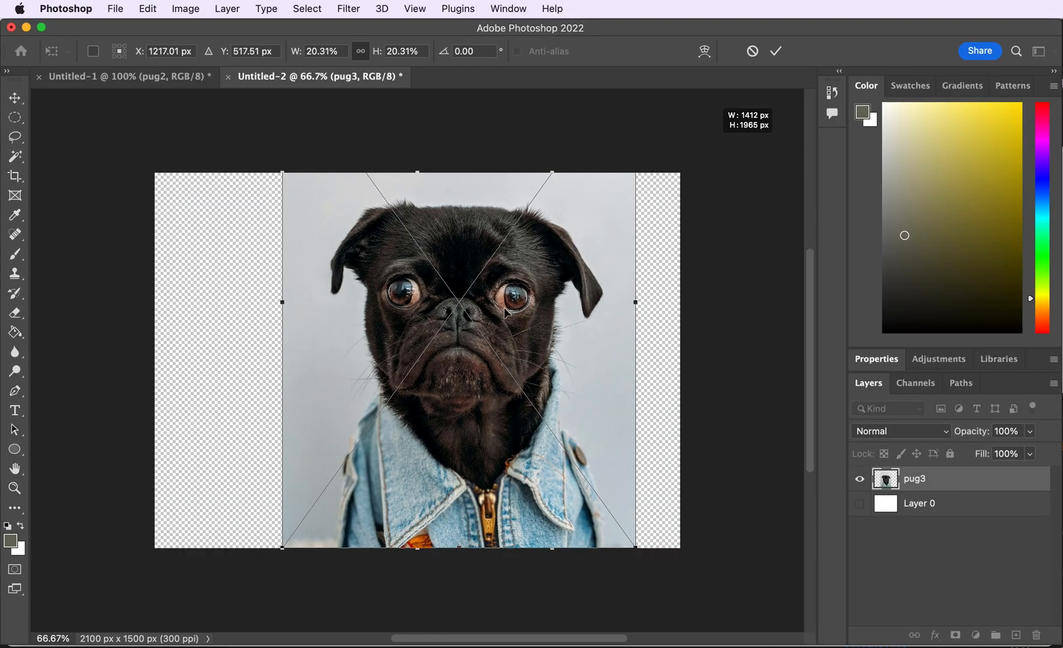
- Enlarge and reposition the placed pug photo to fill the canvas height, then commit the transform
drag(564, 224, 511, 239)
drag(545, 183, 624, 141)
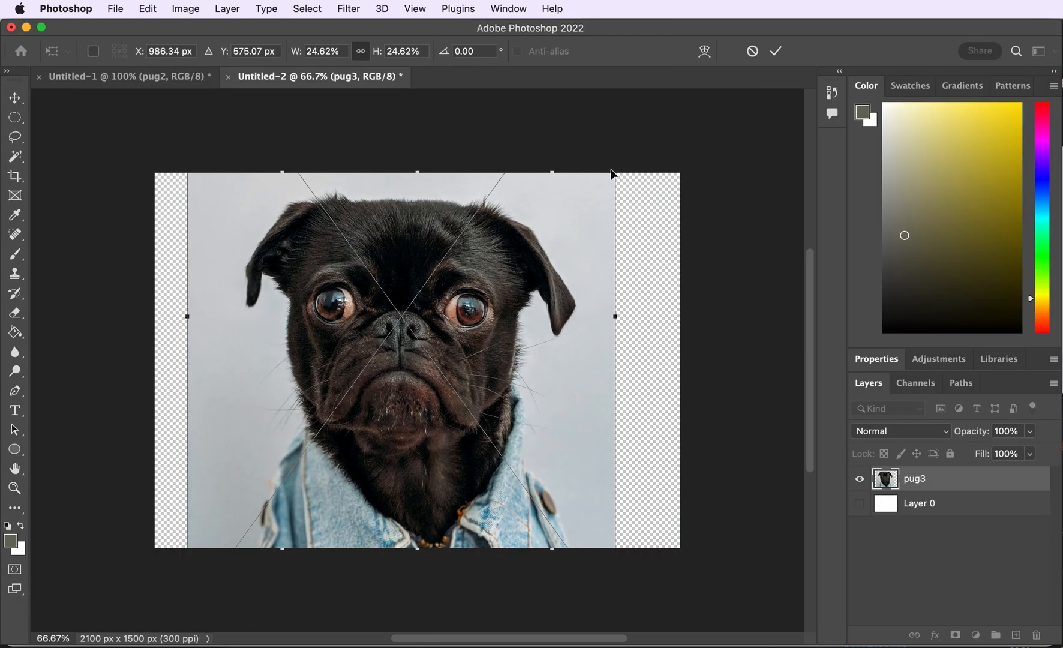
key(super+z)
drag(552, 169, 570, 149)
key(super+z)
drag(281, 175, 309, 157)
drag(216, 173, 214, 130)
drag(571, 509, 582, 526)
mouse_move(481, 375)
mouse_down()
mouse_move(478, 404)
mouse_move(483, 382)
mouse_up()
key(Return)
- Select the pug with the Object Selection tool
key(super+plus)
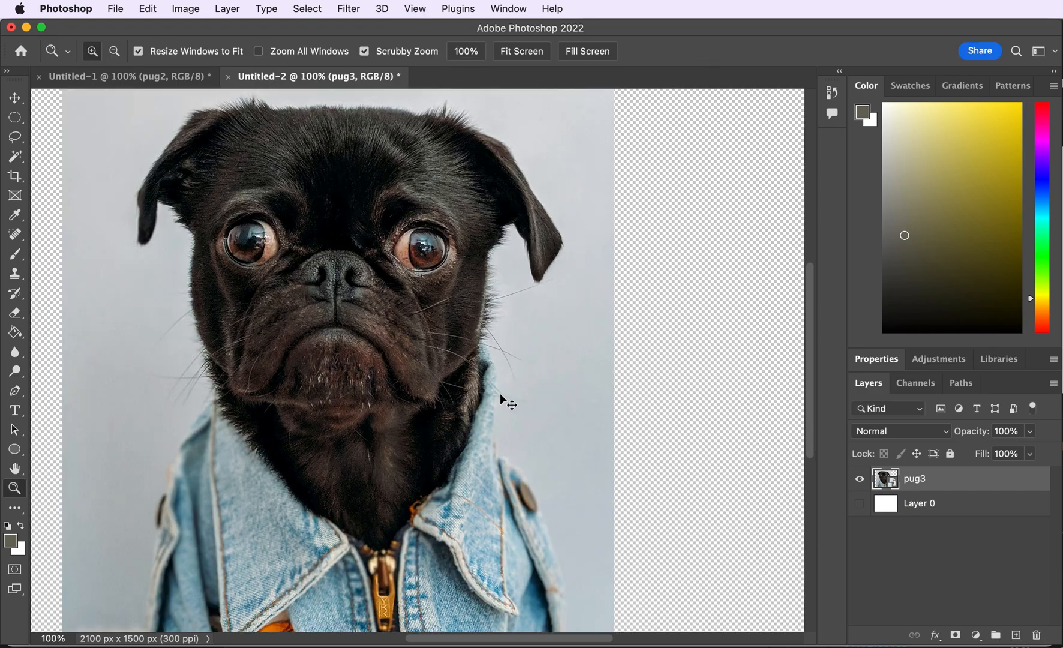
drag(16, 161, 90, 152)
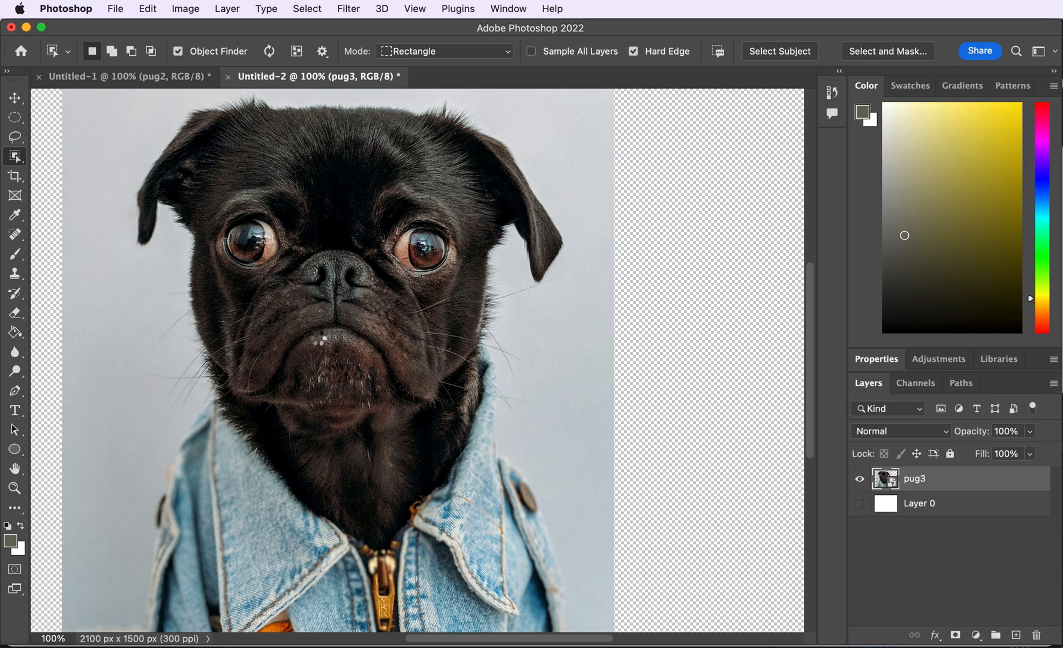
click(318, 343)
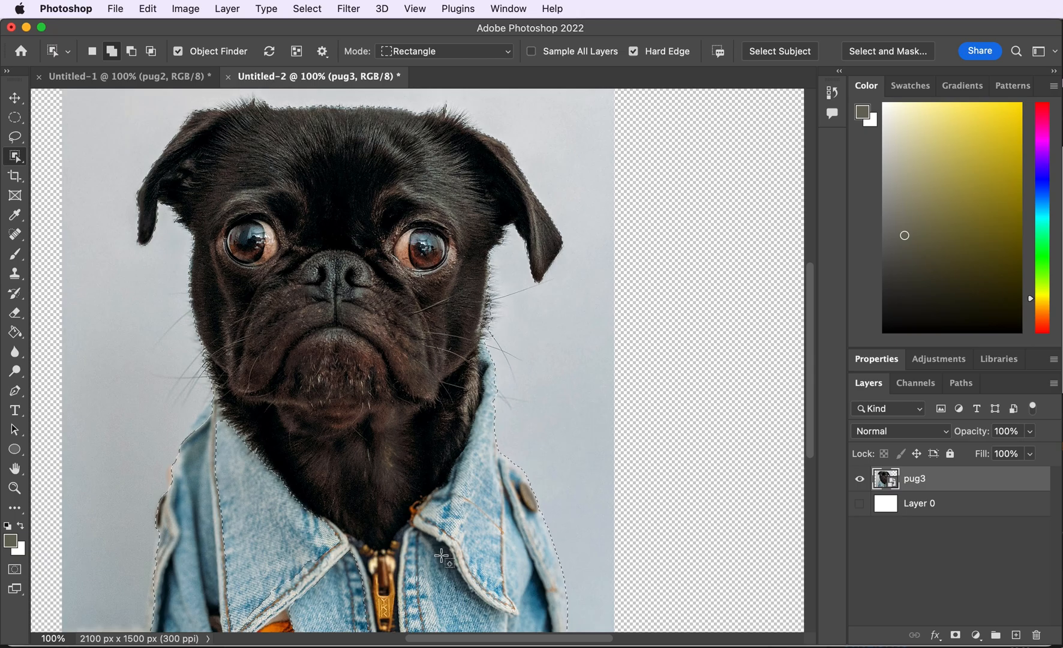
- Subtract stray areas near the jacket collar from the selection with the Quick Selection tool
key(super+plus)
key(super+plus)
drag(544, 640, 481, 640)
drag(810, 412, 815, 534)
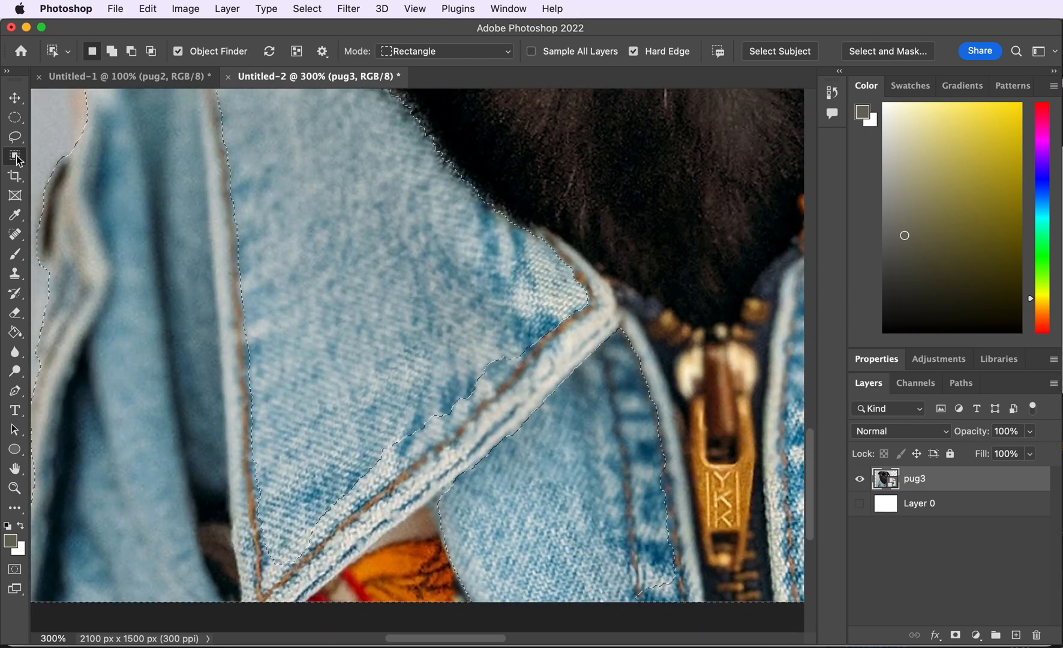
drag(15, 156, 72, 171)
click(182, 53)
drag(100, 96, 107, 97)
drag(540, 437, 488, 367)
key(super+0)
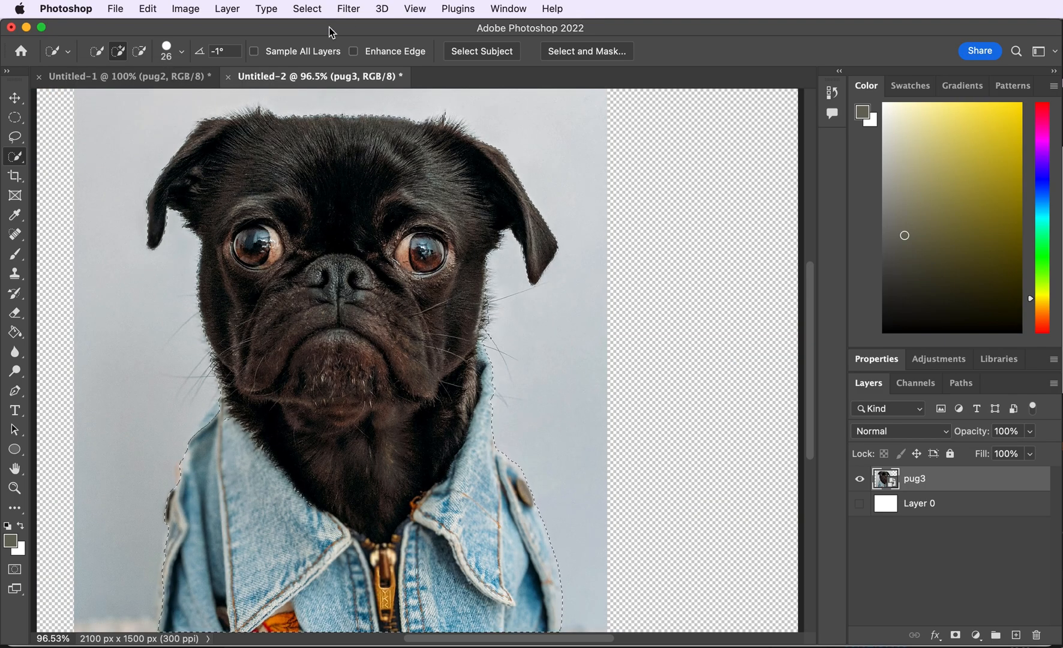
- Invert the selection, rasterize the pug3 layer, and delete the photo background around the pug
key(super+1)
key(super+equal)
drag(811, 372, 814, 258)
scroll(621, 576, left, 5)
key(super+minus)
key(super+minus)
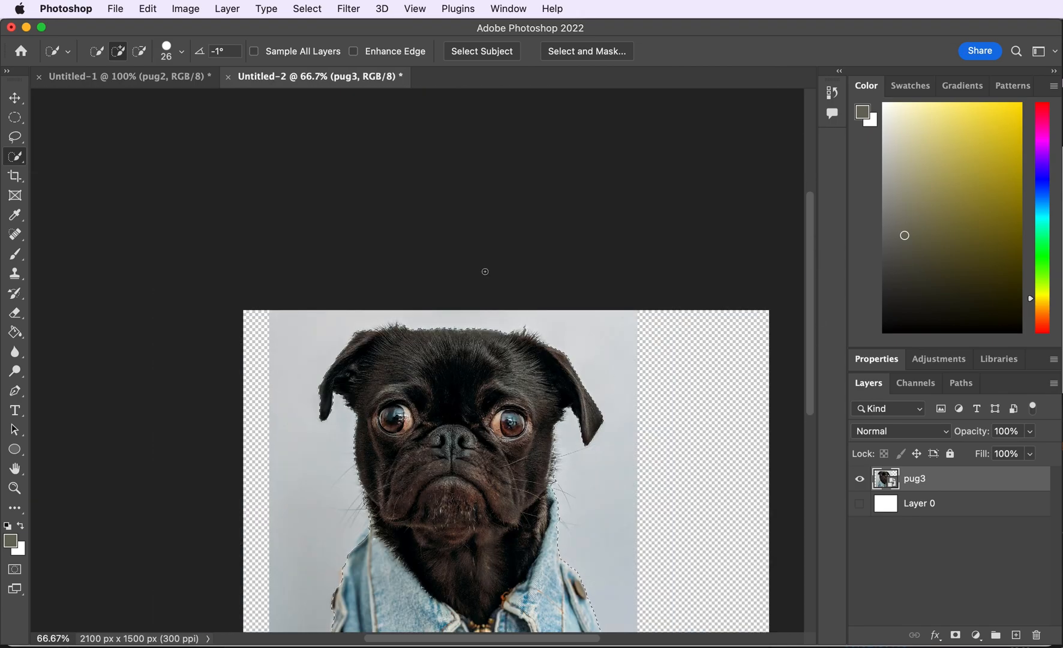
click(310, 11)
click(324, 69)
key(super+equal)
drag(812, 363, 814, 399)
key(BackSpace)
click(961, 367)
right_click(913, 482)
click(936, 574)
key(BackSpace)
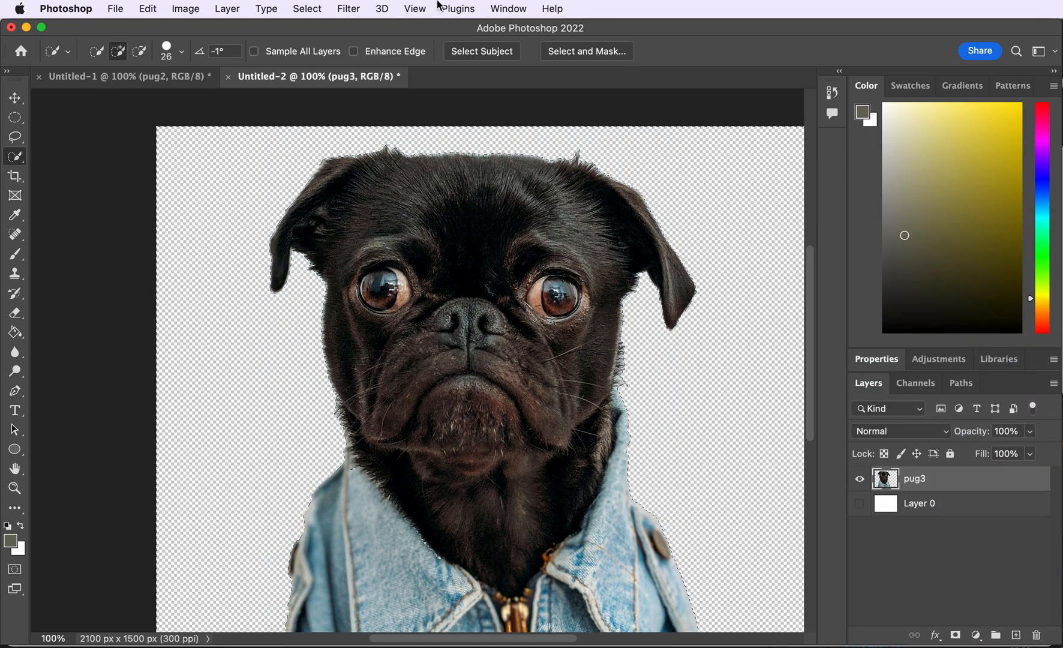
- Show Layer 0 and fill it with the olive-gray foreground color using the Paint Bucket
drag(521, 638, 547, 639)
click(873, 504)
click(864, 504)
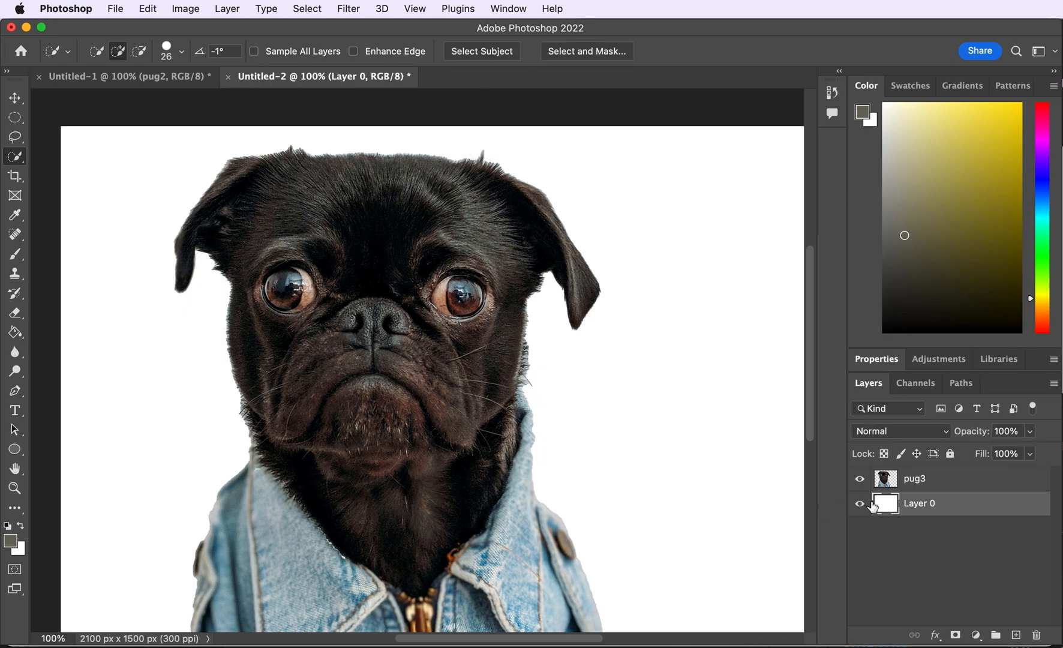
key(g)
click(102, 348)
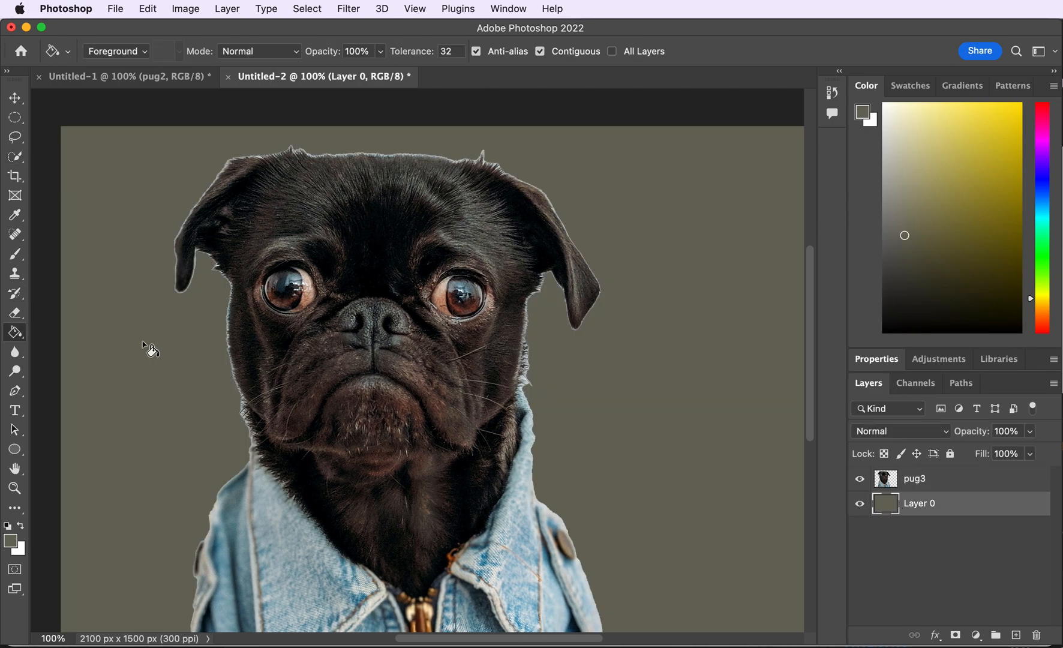
- Try the Magic Eraser on the background beside the pug's cheek, then undo it
key(super+equal)
drag(810, 360, 810, 342)
key(super+equal)
drag(528, 637, 563, 638)
key(e)
key(shift+e)
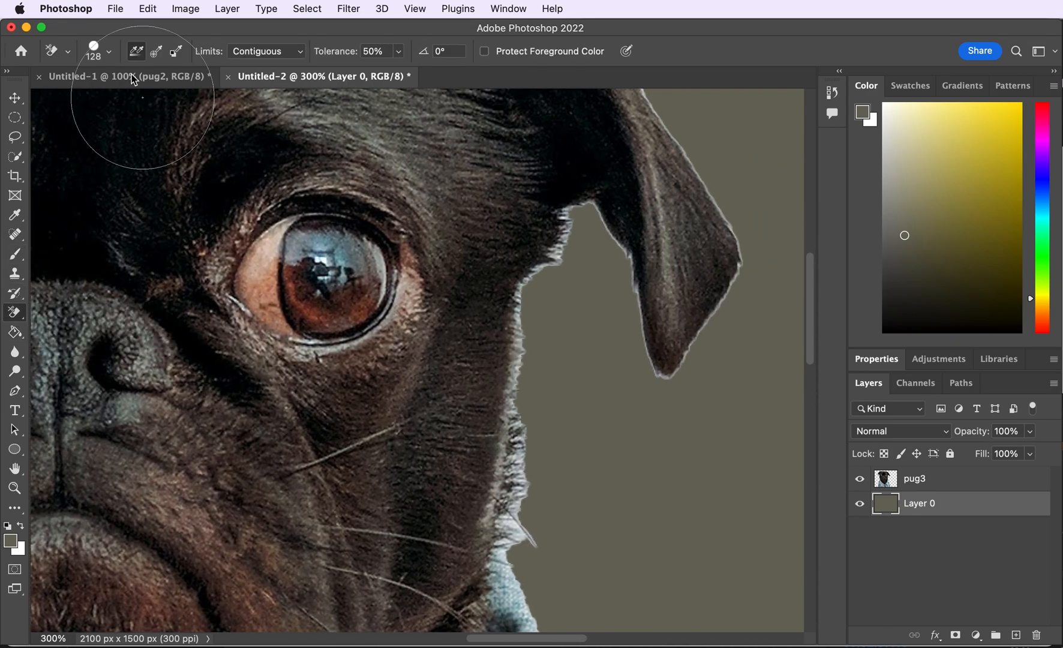
click(109, 51)
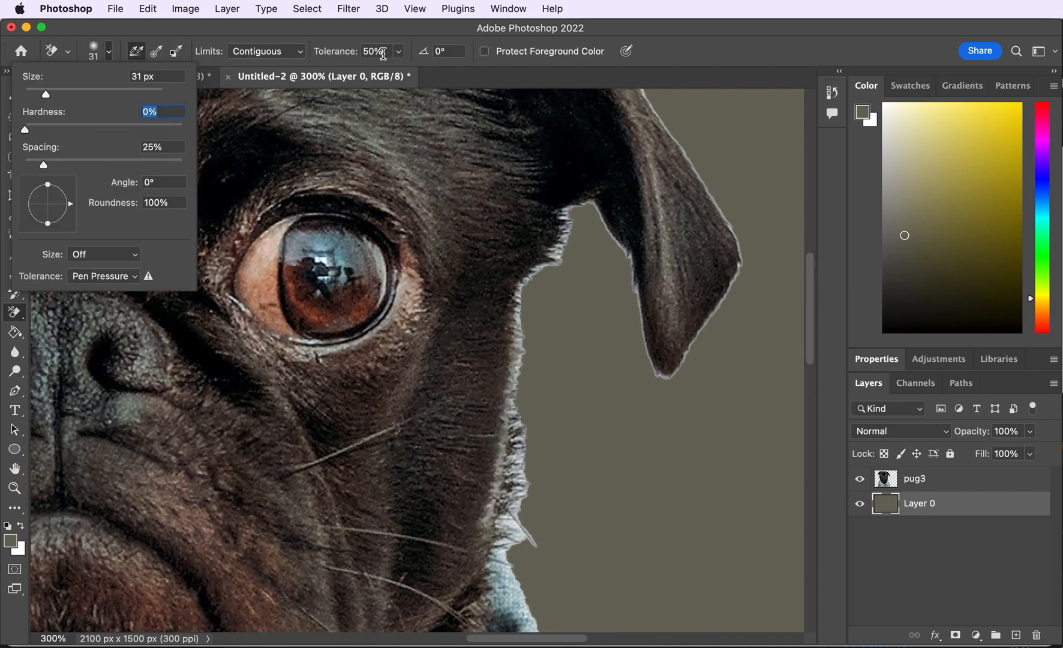
click(296, 54)
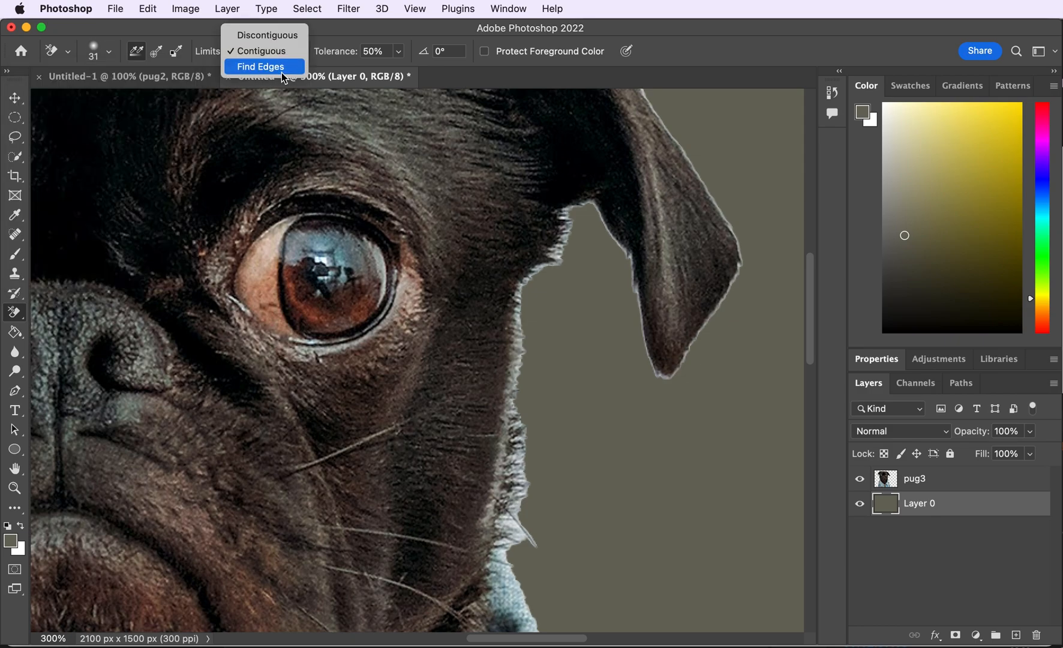
right_click(15, 315)
click(64, 342)
click(526, 363)
key(super+z)
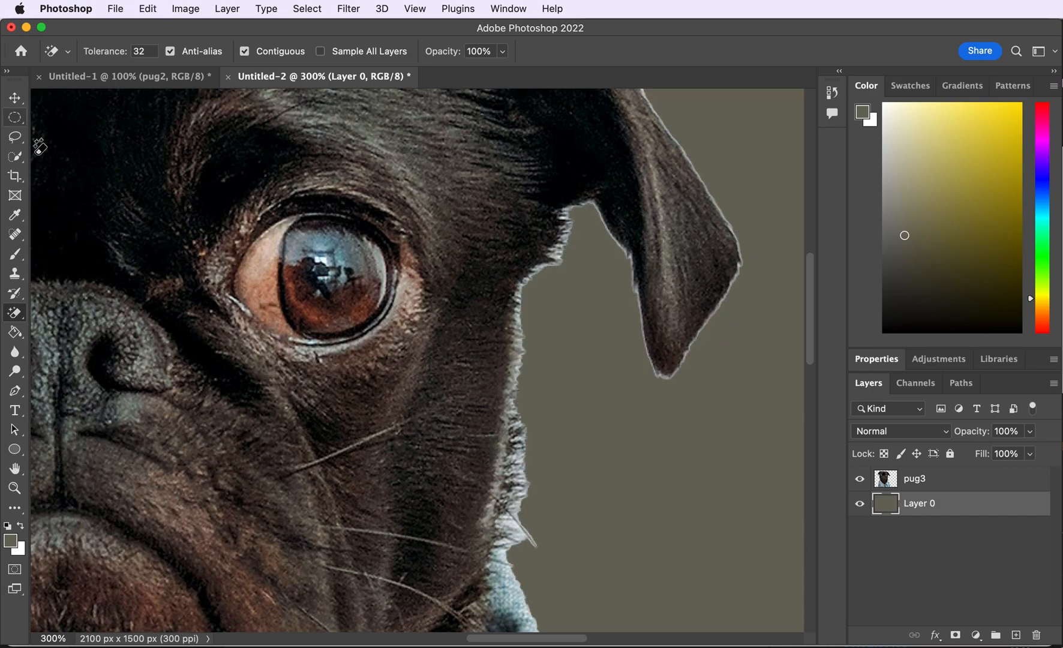
key(w)
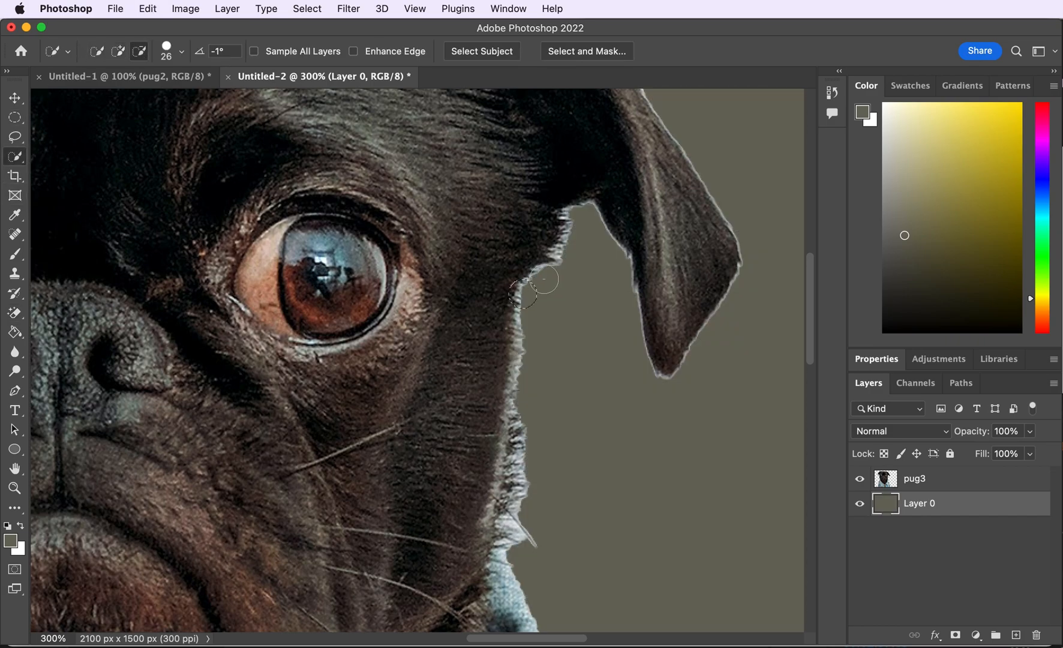
- Switch to the Eraser with a 21 px soft round brush at 24% opacity
right_click(14, 312)
click(60, 308)
click(95, 48)
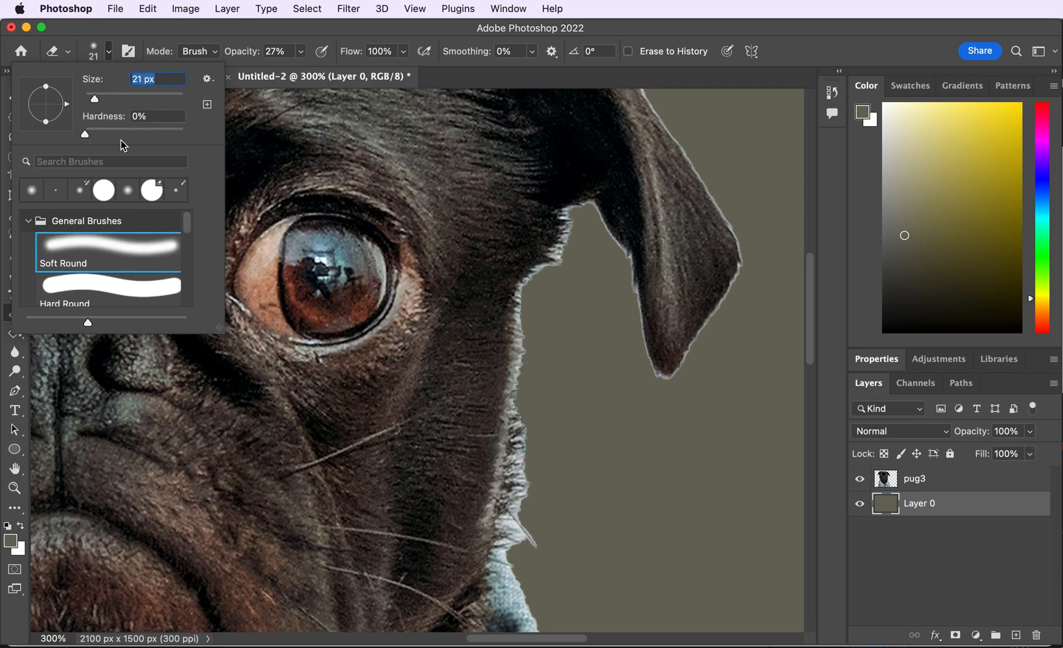
click(302, 51)
drag(289, 72, 298, 66)
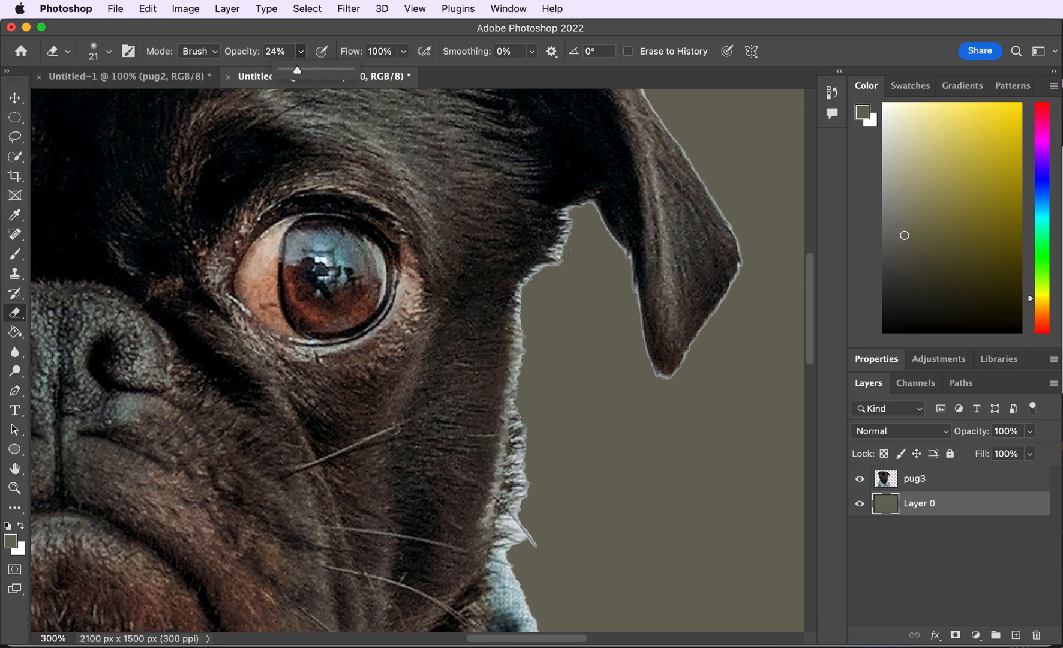
- Select the pug3 layer and erase the light fringe along the pug's cheek with a 26 px Background Eraser
click(915, 478)
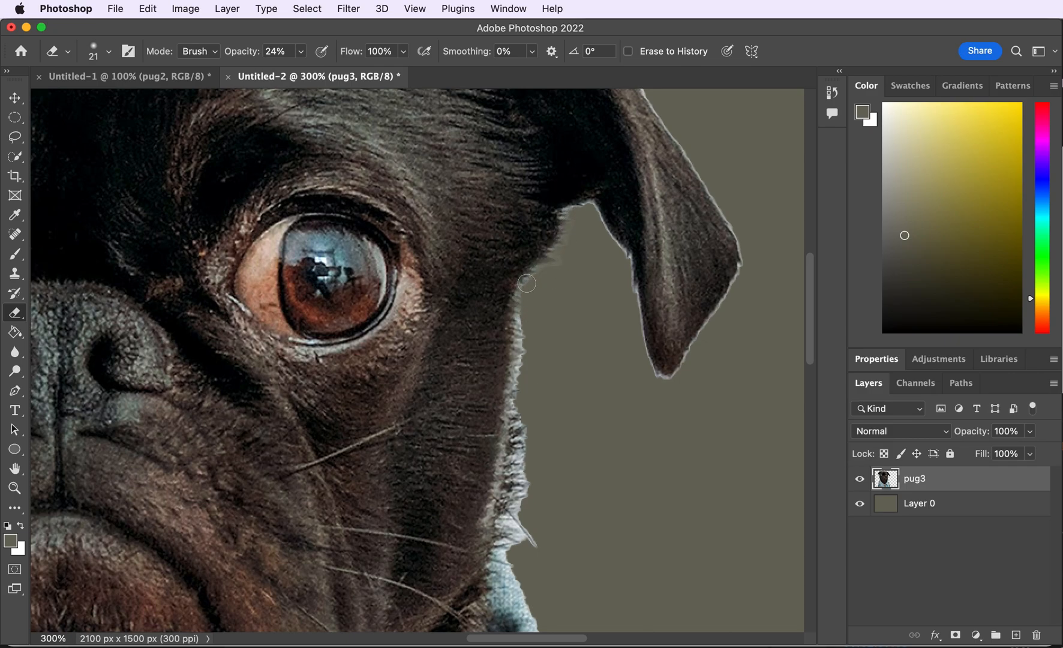
key(super+equal)
key(super+equal)
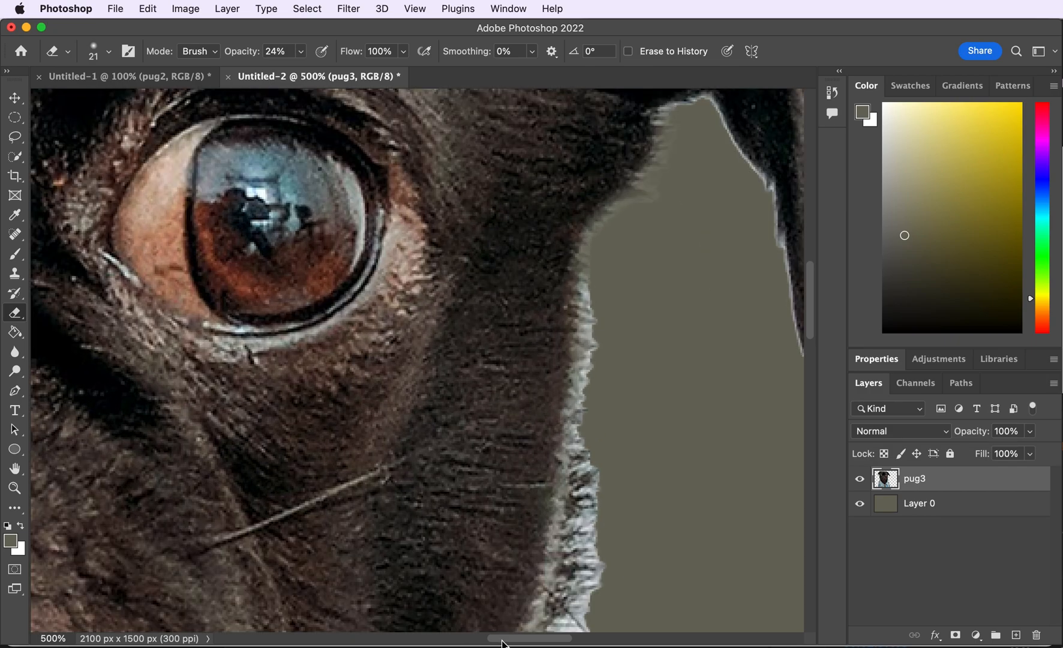
scroll(522, 191, right, 3)
drag(17, 317, 72, 328)
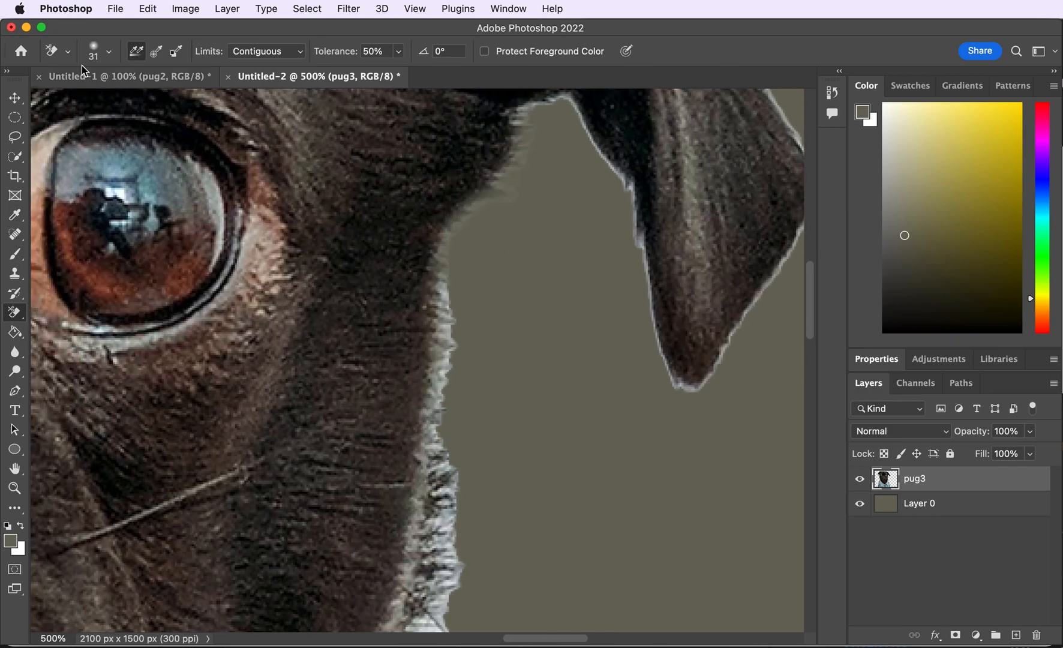
click(109, 51)
click(439, 381)
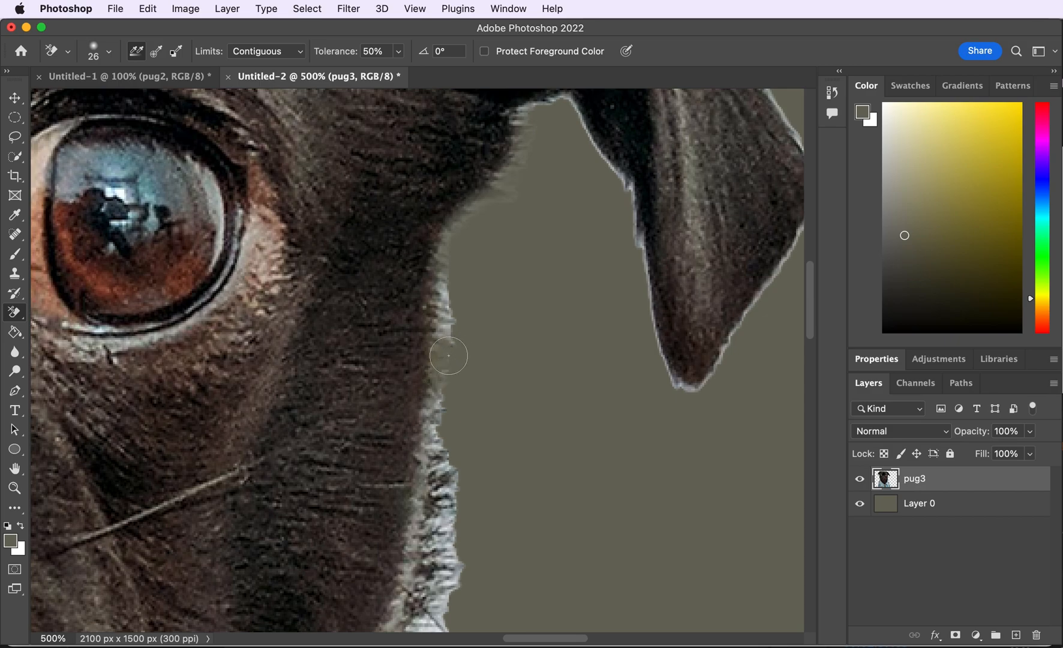
drag(450, 381, 457, 495)
- Erase the remaining halo around the pug's face and ears with the Eraser, resizing the brush as needed
drag(808, 286, 808, 280)
drag(16, 313, 71, 313)
key(super+plus)
key(super+plus)
mouse_move(607, 209)
mouse_down()
mouse_move(571, 419)
mouse_move(382, 336)
mouse_up()
scroll(619, 480, up, 5)
scroll(600, 420, up, 7)
drag(468, 618, 189, 185)
scroll(189, 185, left, 6)
key(bracketleft)
key(bracketleft)
key(bracketleft)
key(bracketleft)
key(bracketleft)
key(bracketleft)
key(bracketleft)
key(bracketleft)
drag(450, 294, 324, 201)
mouse_move(247, 108)
mouse_down()
mouse_move(245, 197)
mouse_move(108, 180)
mouse_up()
scroll(150, 179, left, 5)
key(bracketright)
key(bracketright)
key(bracketright)
key(bracketright)
key(bracketright)
key(bracketright)
key(bracketright)
key(bracketright)
key(bracketright)
key(bracketright)
drag(318, 174, 185, 152)
scroll(185, 152, left, 12)
drag(810, 197, 813, 185)
mouse_move(660, 231)
mouse_down()
mouse_move(529, 223)
mouse_move(360, 270)
mouse_up()
- Set the Eraser to 3 px and clean the fringe along the top of the head
click(108, 52)
drag(96, 99, 85, 100)
drag(329, 273, 204, 287)
drag(651, 231, 679, 260)
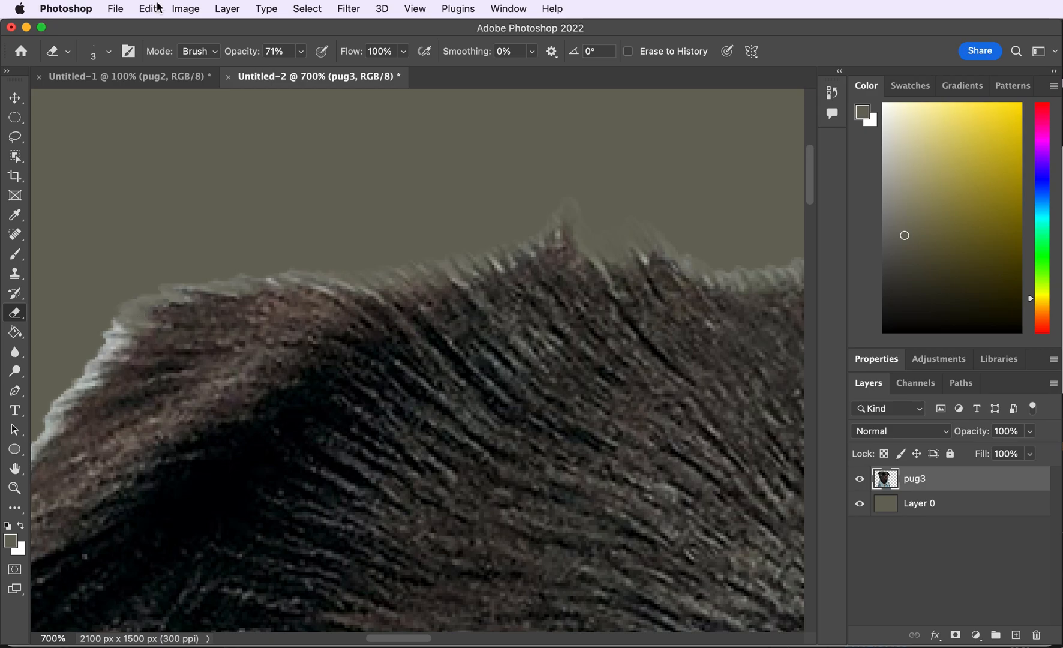
- Set the Eraser to about 18 px and erase the leftover fringe around the whole pug outline
click(108, 51)
drag(85, 99, 96, 100)
scroll(368, 240, down, 7)
drag(367, 99, 120, 528)
scroll(120, 528, down, 7)
drag(249, 264, 470, 607)
scroll(470, 607, down, 12)
drag(474, 108, 561, 600)
drag(810, 337, 810, 378)
mouse_move(570, 186)
mouse_down()
mouse_move(627, 339)
mouse_move(624, 504)
mouse_up()
drag(809, 368, 810, 523)
drag(261, 180, 231, 600)
drag(810, 523, 810, 575)
drag(368, 638, 581, 638)
drag(809, 574, 809, 528)
drag(609, 522, 558, 258)
drag(810, 528, 810, 362)
drag(594, 638, 571, 638)
drag(810, 362, 810, 330)
- Hide Layer 0 to check the cut-out pug against transparency
scroll(361, 346, down, 8)
scroll(360, 346, up, 2)
scroll(808, 408, down, 1)
scroll(808, 408, right, 2)
click(860, 504)
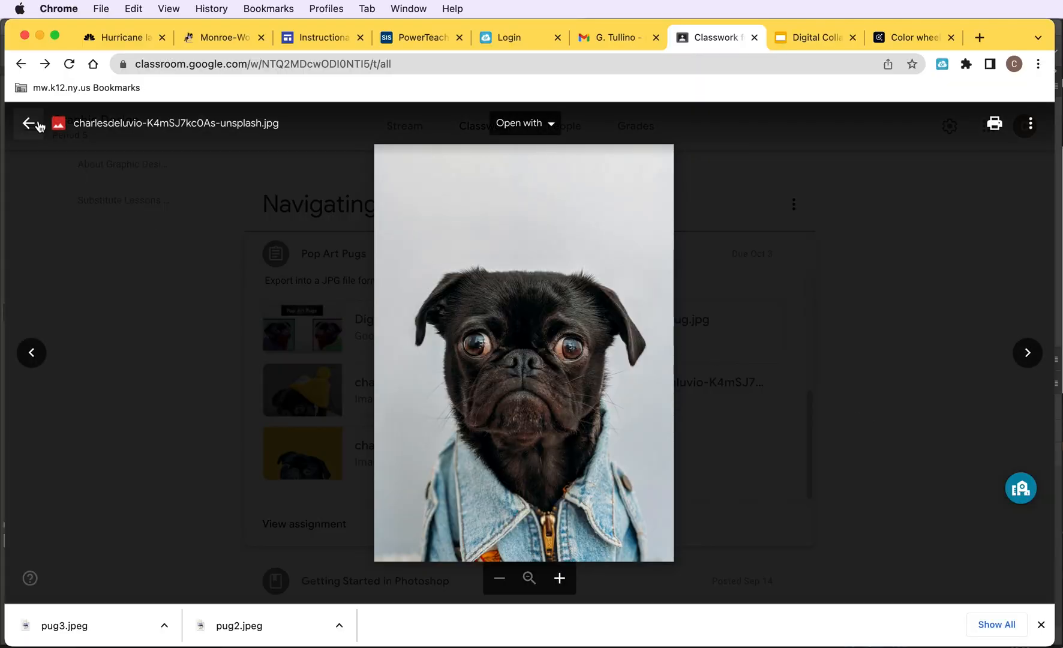
- Open the Adobe Color wheel and cycle through the harmony rules from Monochromatic to Shades, ending on Complementary
key(Escape)
drag(1048, 258, 1047, 327)
scroll(878, 465, down, 10)
click(369, 311)
click(415, 402)
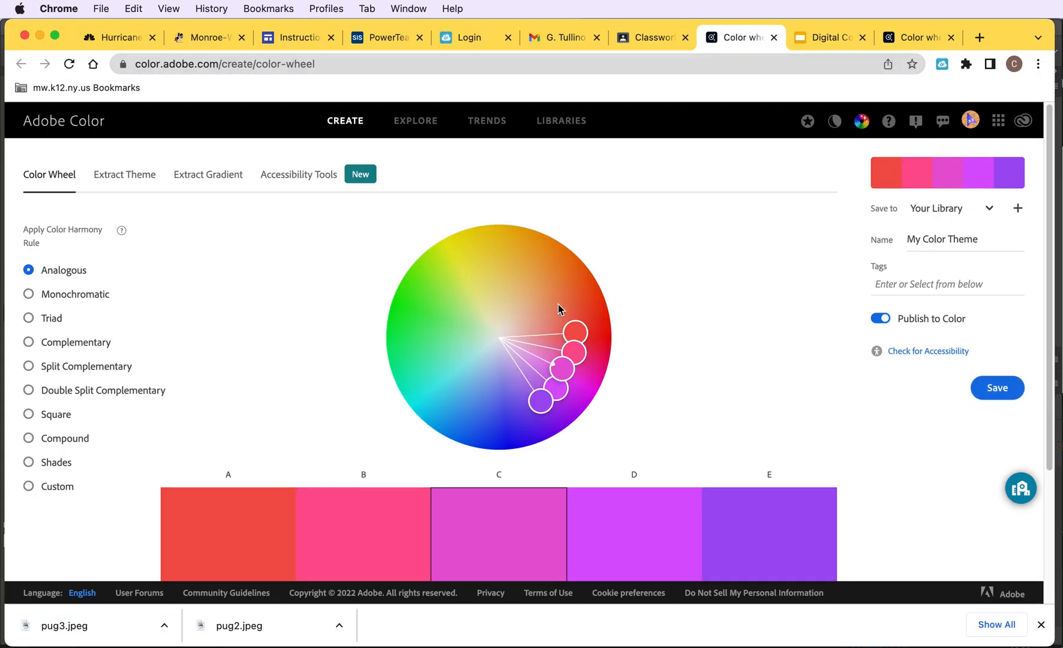
click(29, 294)
click(29, 319)
drag(562, 368, 556, 291)
click(29, 342)
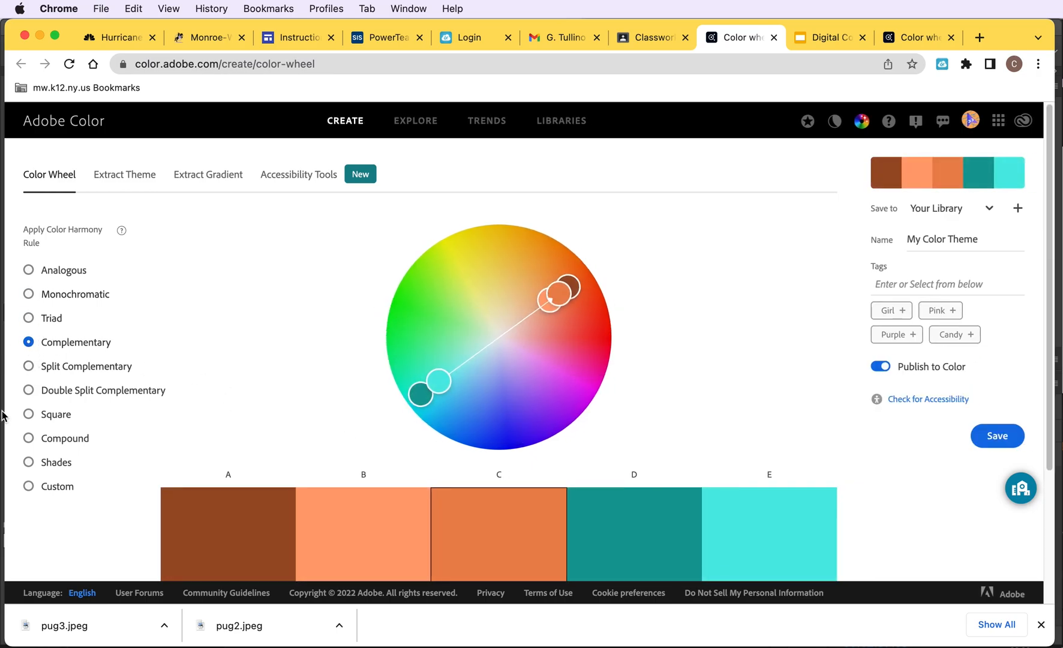
click(29, 366)
click(29, 390)
click(29, 414)
click(28, 438)
click(28, 462)
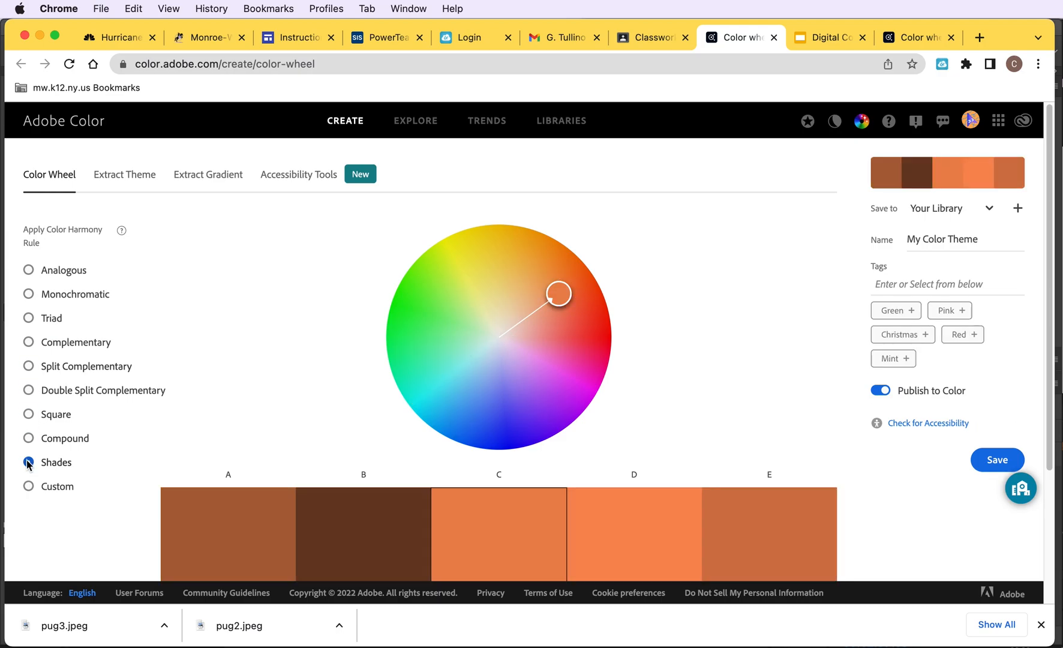
click(28, 342)
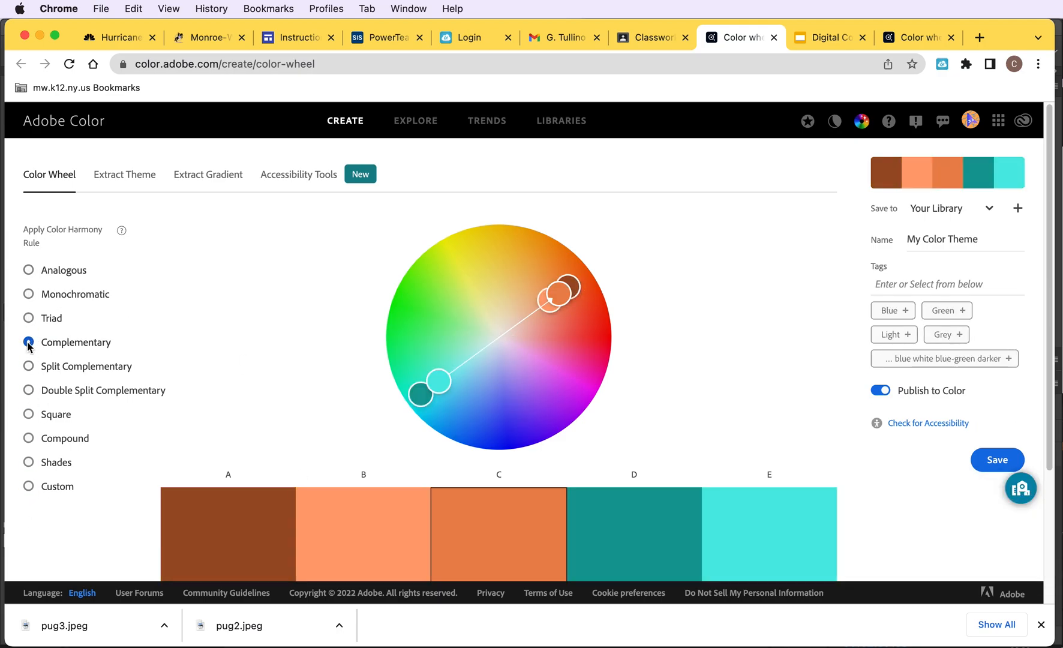
- Switch to the Triad rule and drag the base color to build a teal, magenta and yellow palette
drag(439, 381, 496, 326)
click(29, 318)
drag(525, 280, 591, 369)
scroll(1020, 300, down, 3)
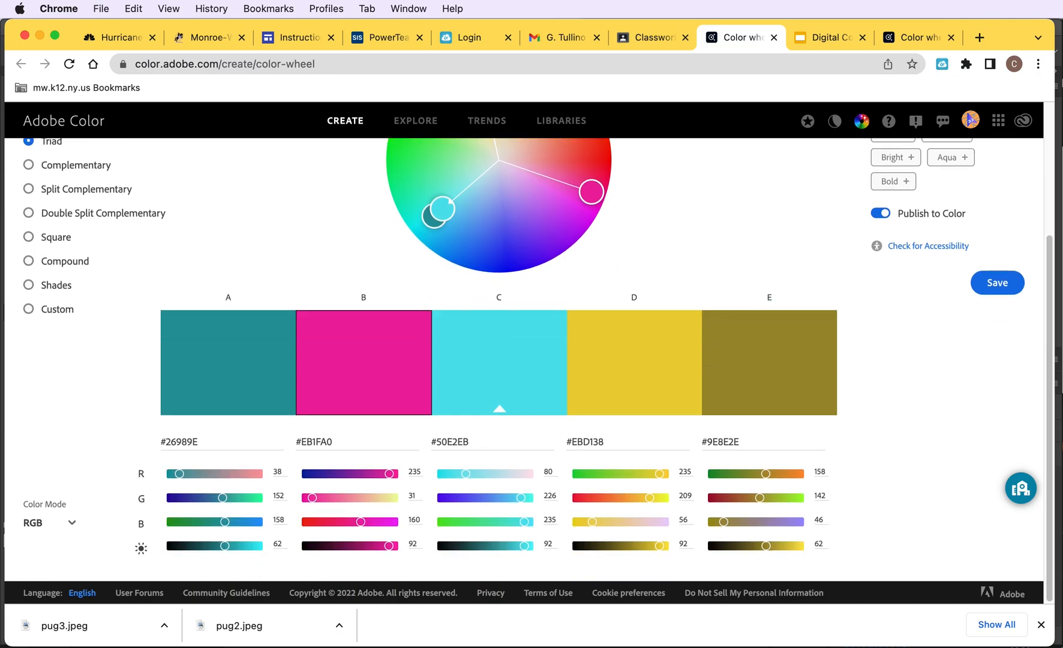
- Open the Screenshot app and capture the Adobe Color palette area as a screen region
key(super+space)
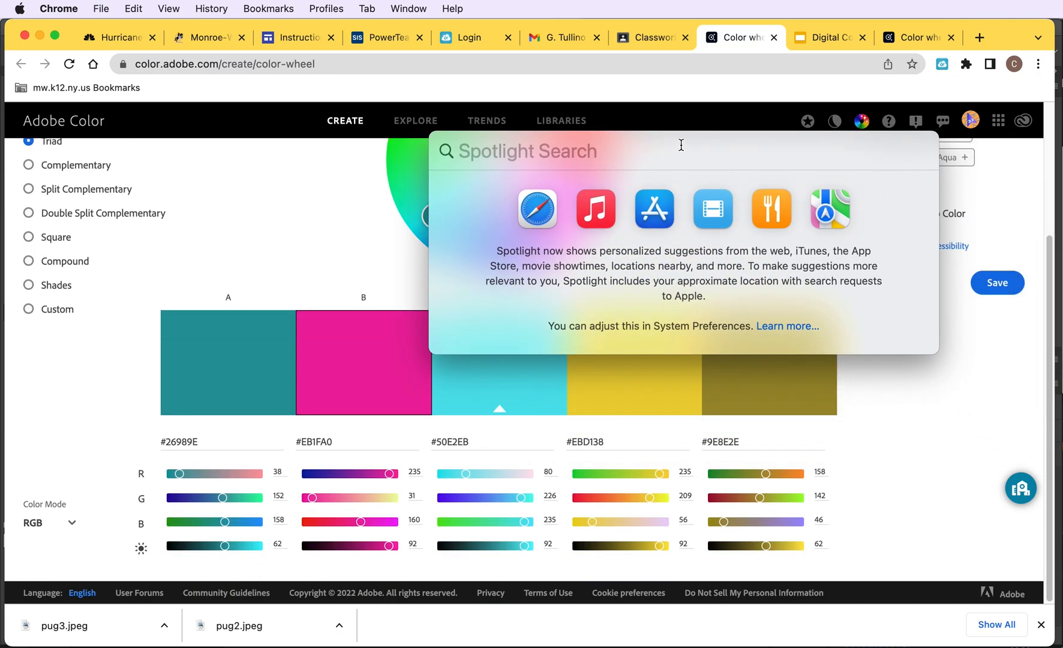
text(scree)
key(Return)
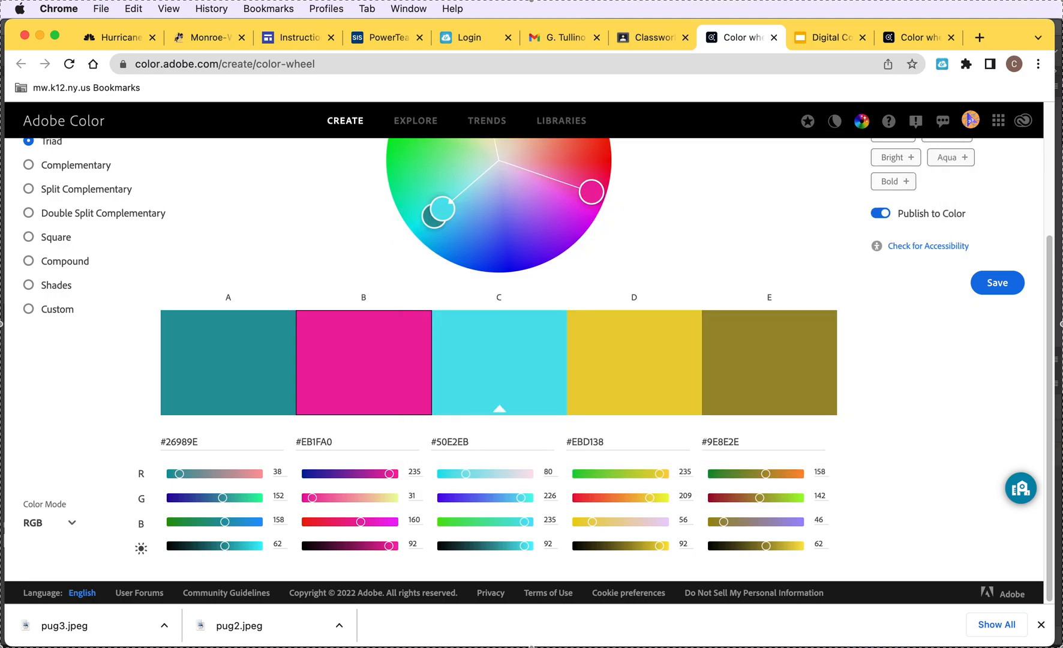
drag(394, 378, 570, 523)
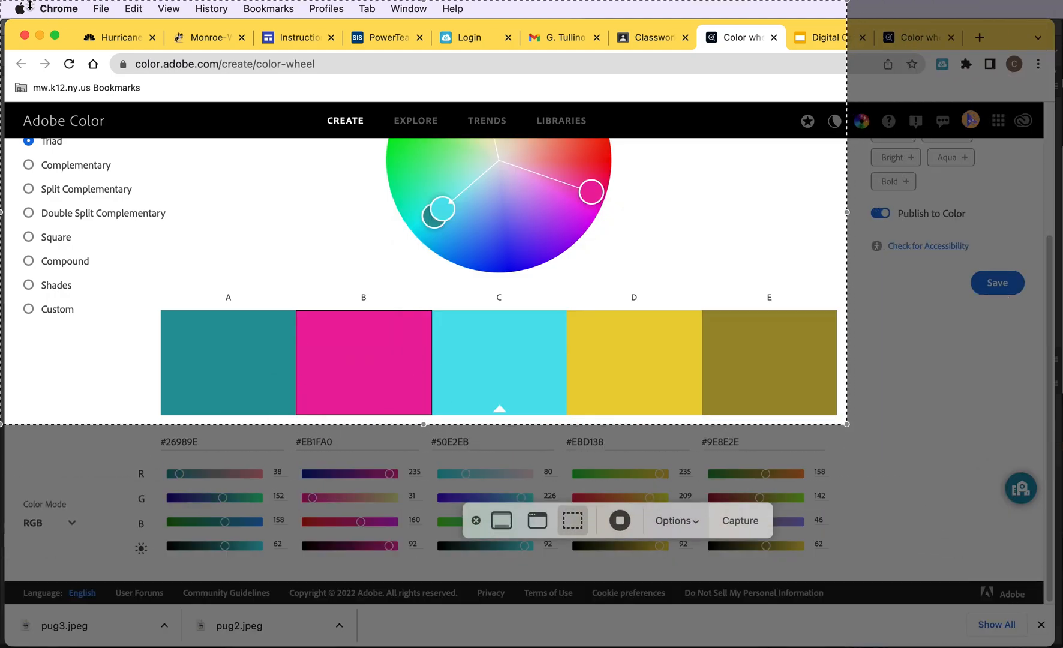
drag(849, 425, 155, 282)
click(741, 520)
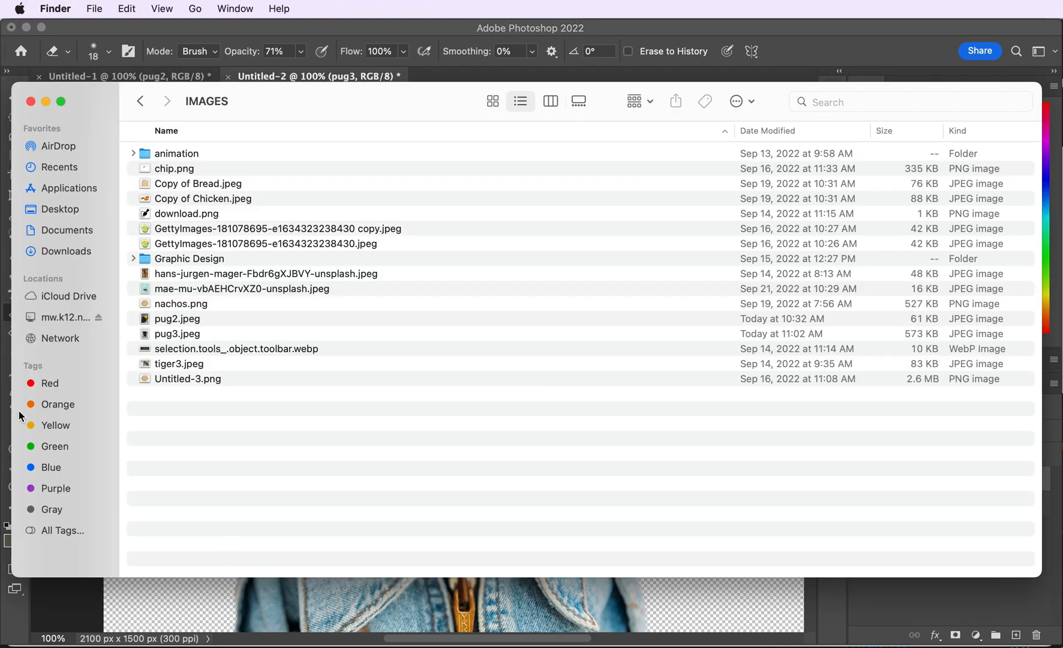
- Place the palette screenshot from the Desktop into the pug document near the top of the canvas
drag(20, 415, 402, 415)
click(436, 209)
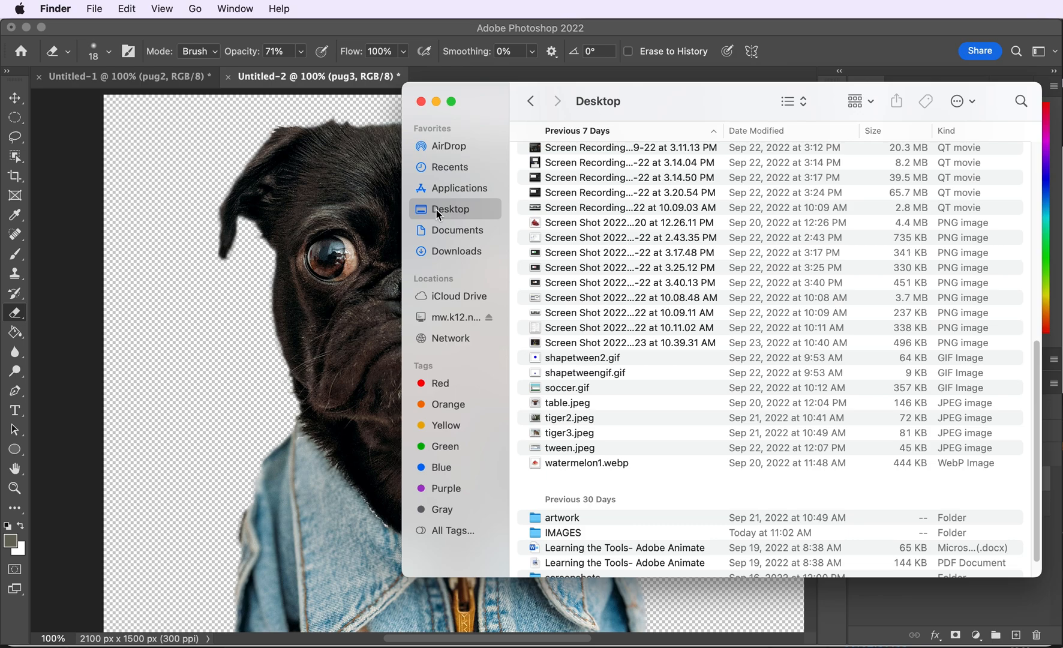
scroll(617, 152, up, 10)
click(622, 214)
drag(622, 214, 304, 255)
drag(58, 445, 330, 389)
drag(537, 345, 324, 163)
key(Return)
- Rasterize the palette screenshot layer and scale it down to a small strip in the top-left corner
click(862, 480)
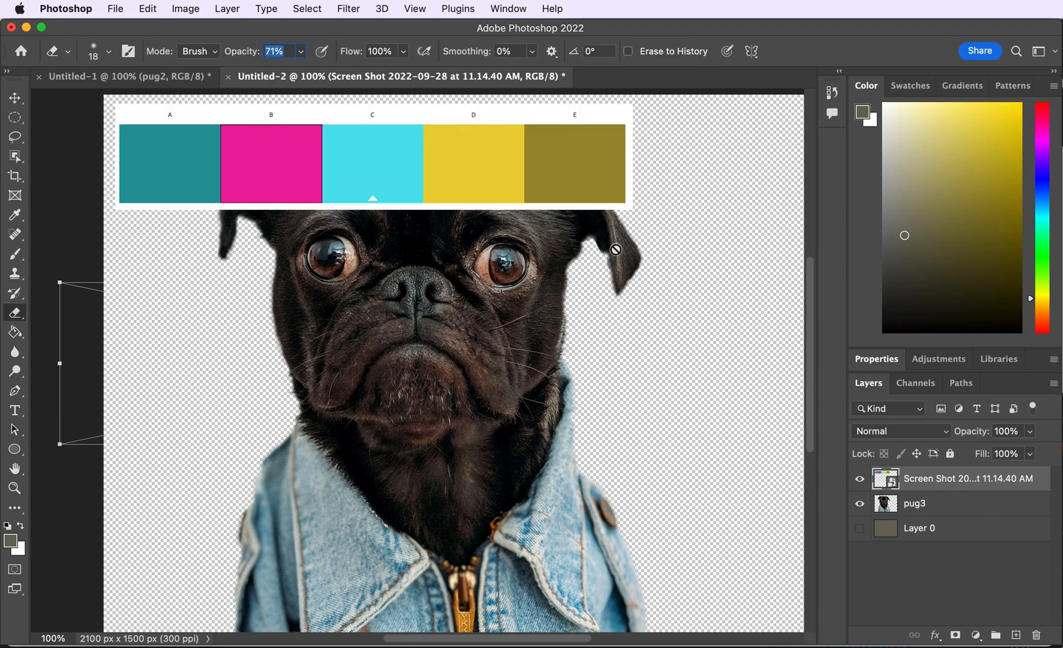
right_click(906, 478)
click(948, 575)
key(super+t)
drag(630, 209, 439, 170)
key(Return)
- Add a layer mask to the pug3 layer from the pug selection
key(e)
click(898, 505)
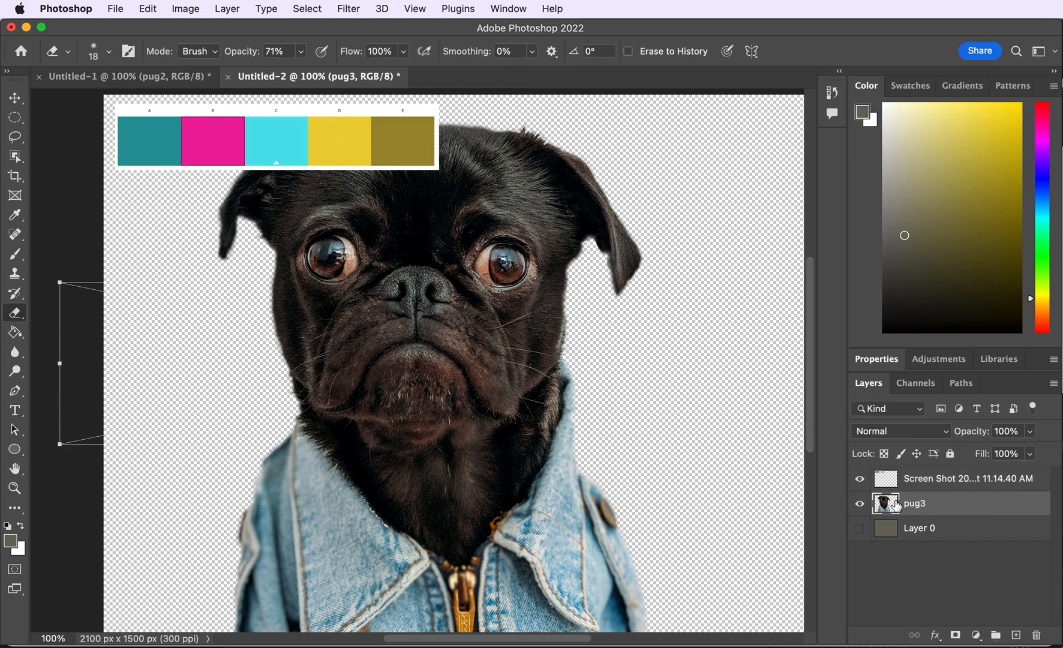
click(955, 635)
key(super+z)
key(w)
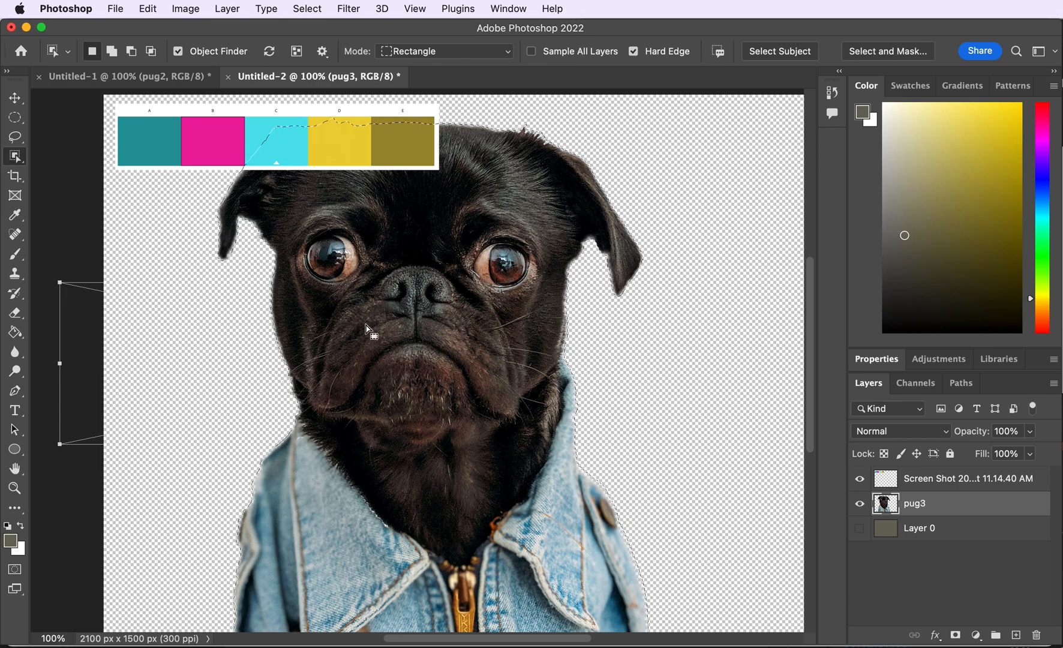
click(860, 527)
click(860, 528)
click(860, 528)
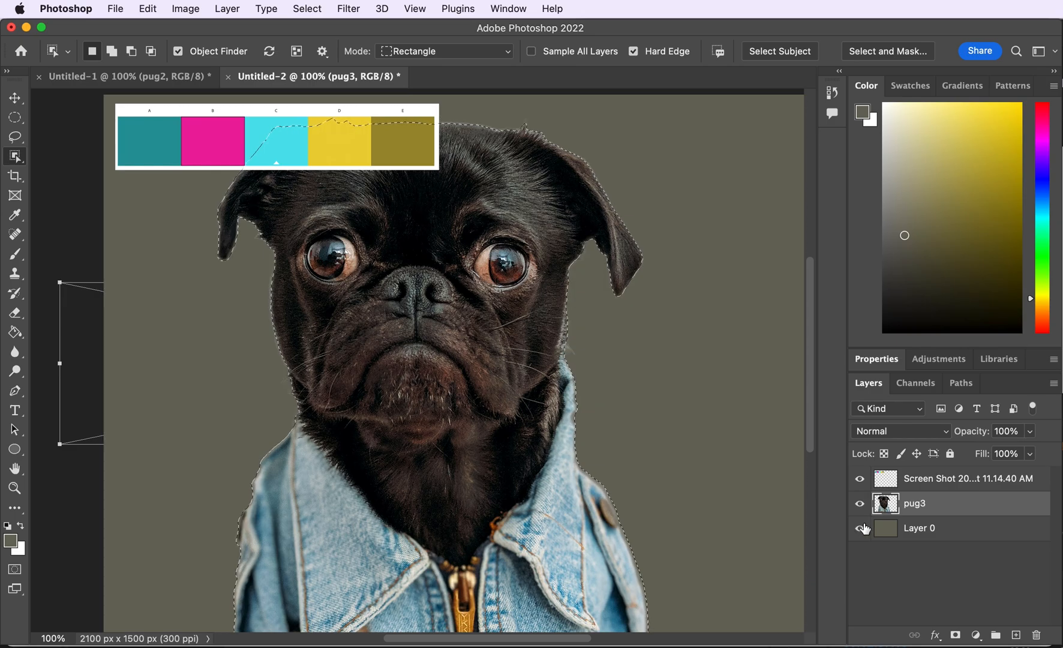
click(860, 527)
click(955, 634)
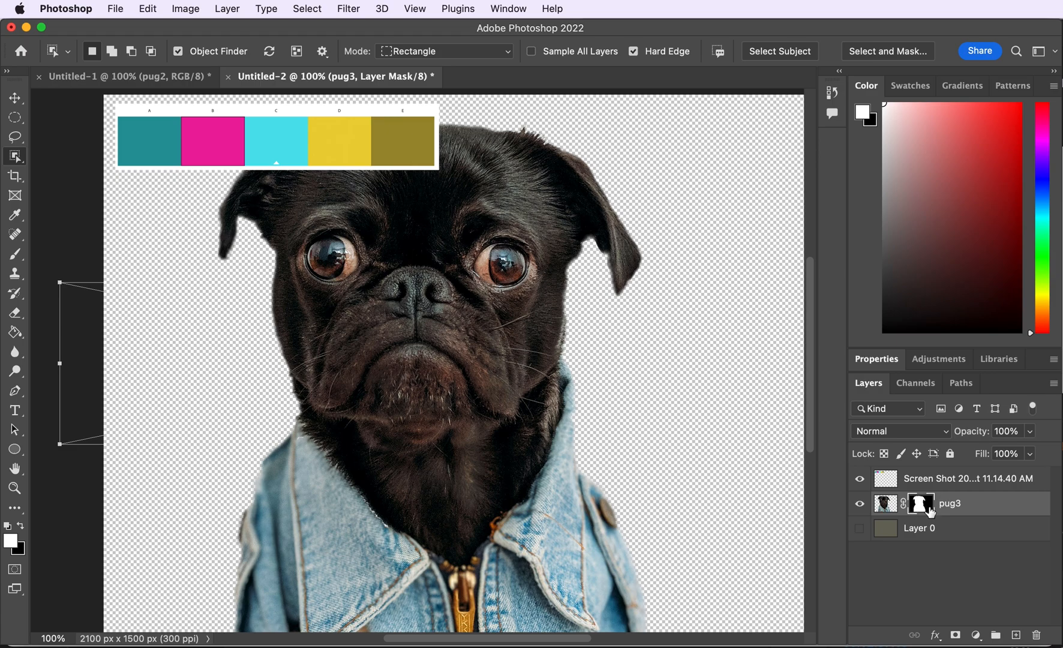
click(892, 507)
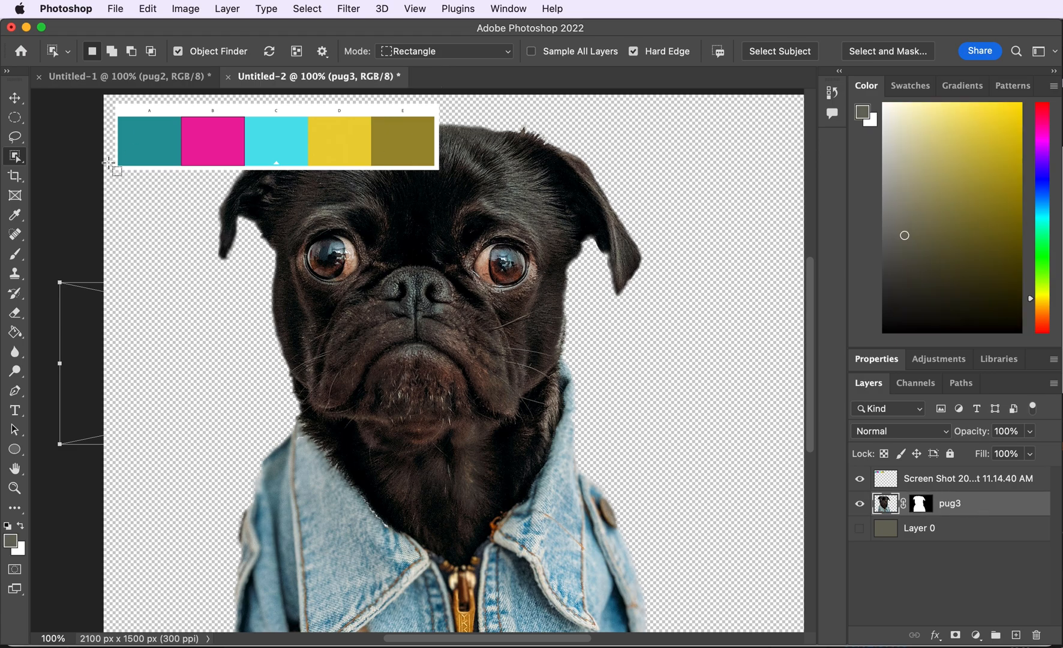
- Switch to the Magic Wand tool and select the zipper on the pug's jacket
right_click(19, 159)
click(72, 185)
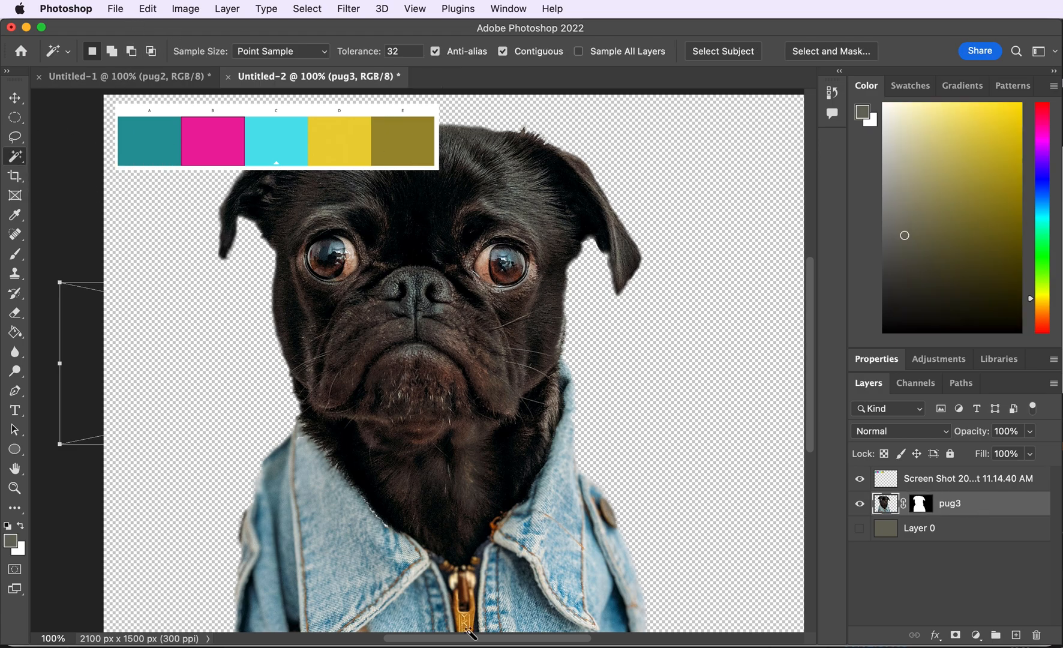
key(ctrl)
key(ctrl)
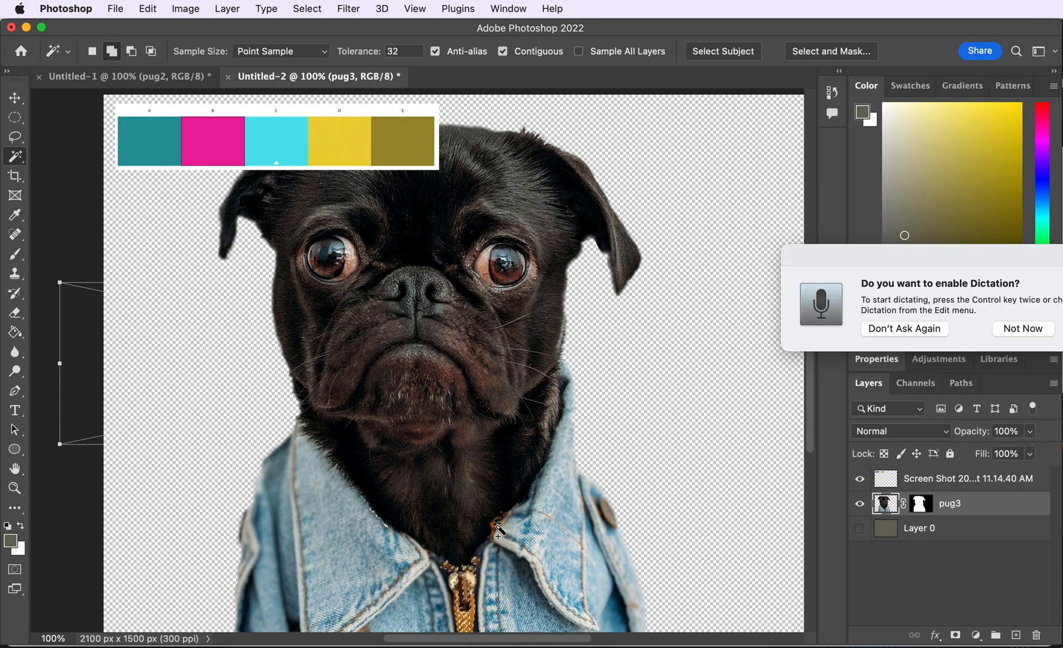
key(super+z)
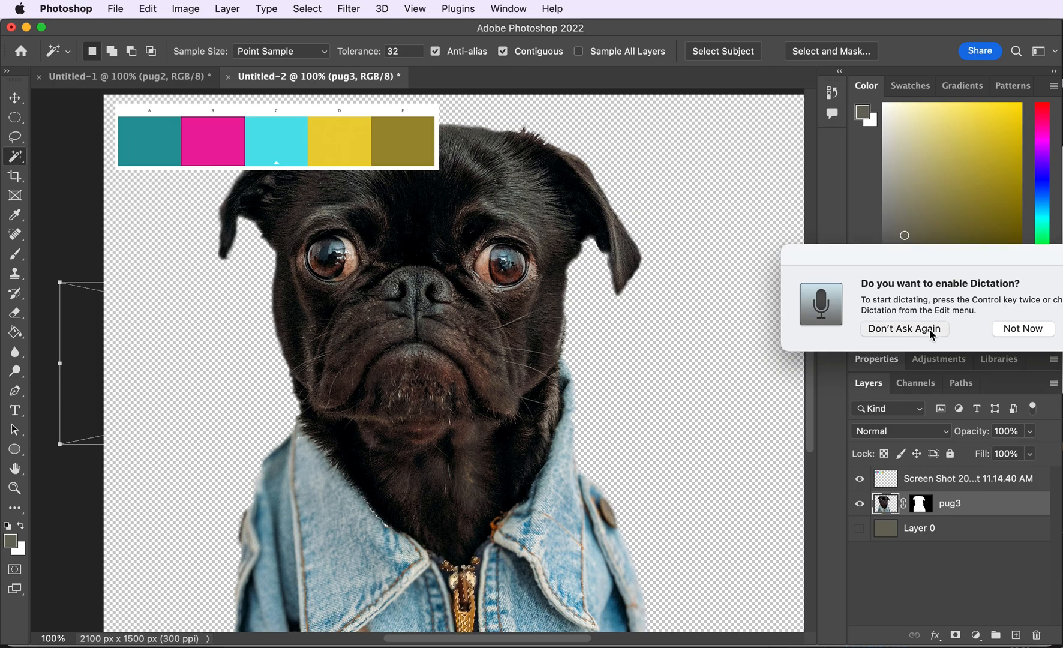
click(933, 333)
key(super+equal)
scroll(821, 459, down, 5)
key(super+minus)
scroll(812, 503, up, 3)
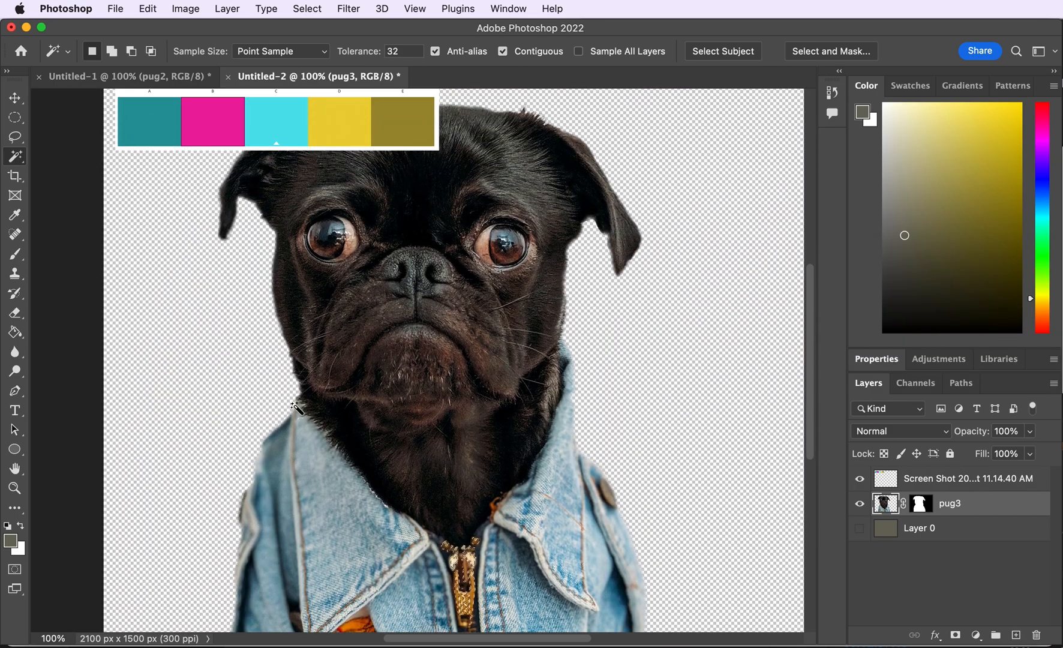
- Add a Solid Color fill layer named zipper and sample the palette's yellow swatch for it
click(227, 9)
mouse_move(258, 186)
click(456, 186)
text(zippe)
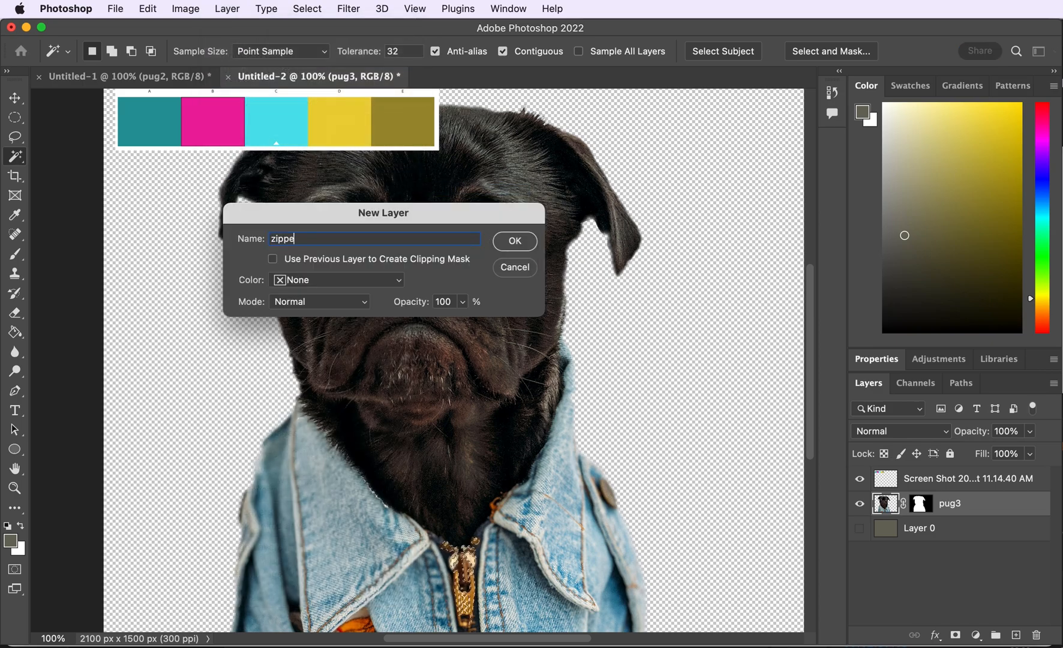
text(r)
key(Return)
click(322, 126)
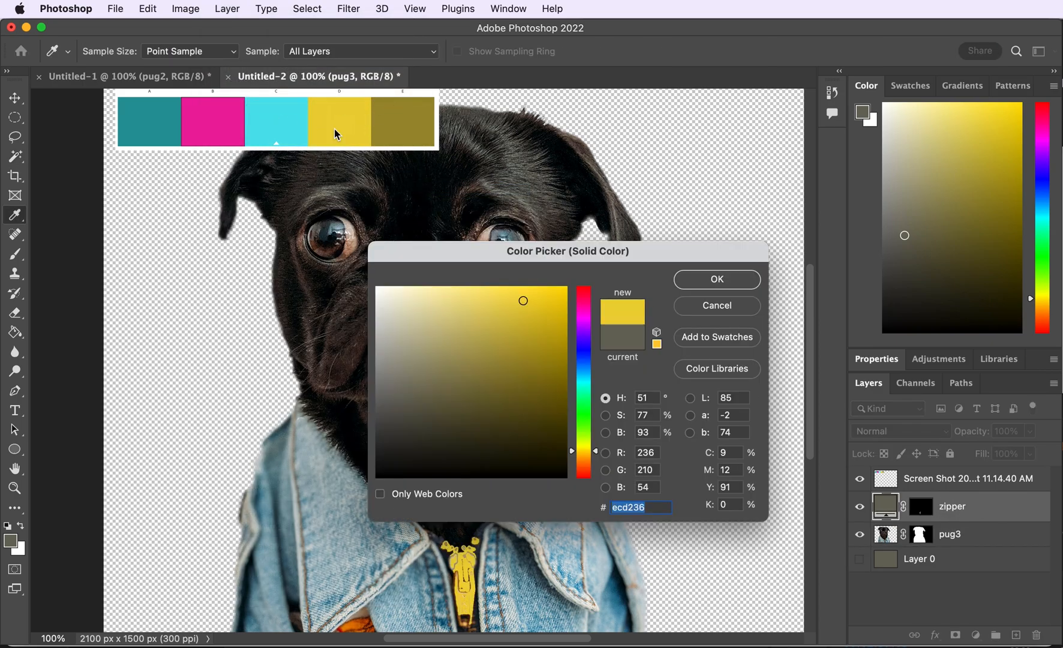
click(703, 290)
- Set the zipper layer's blend mode to Overlay and adjust its opacity
key(super+plus)
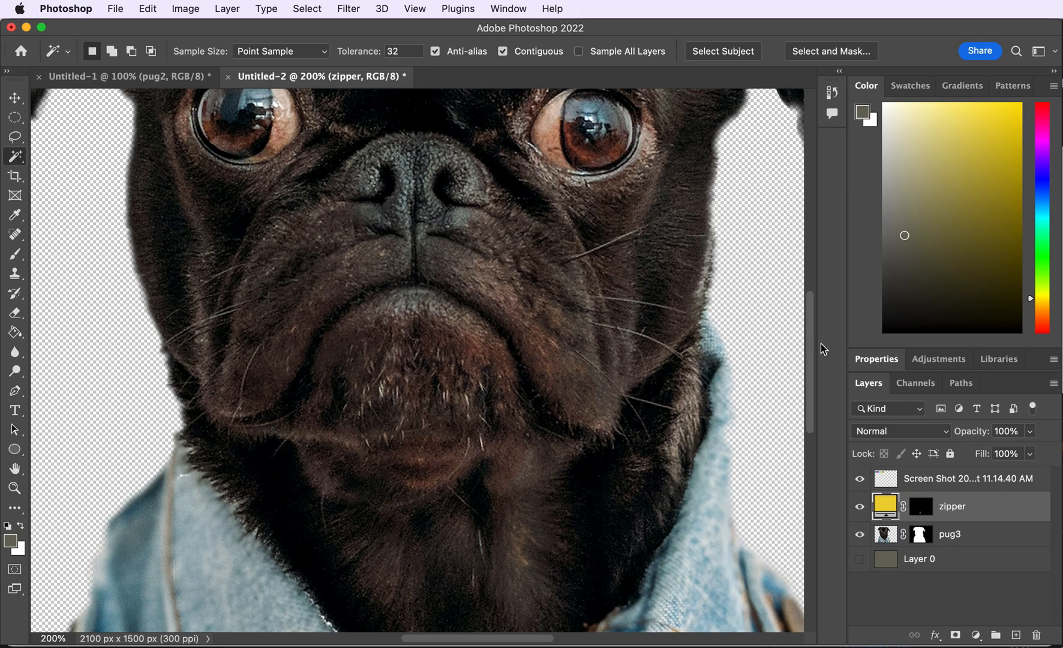
drag(811, 350, 810, 480)
click(899, 431)
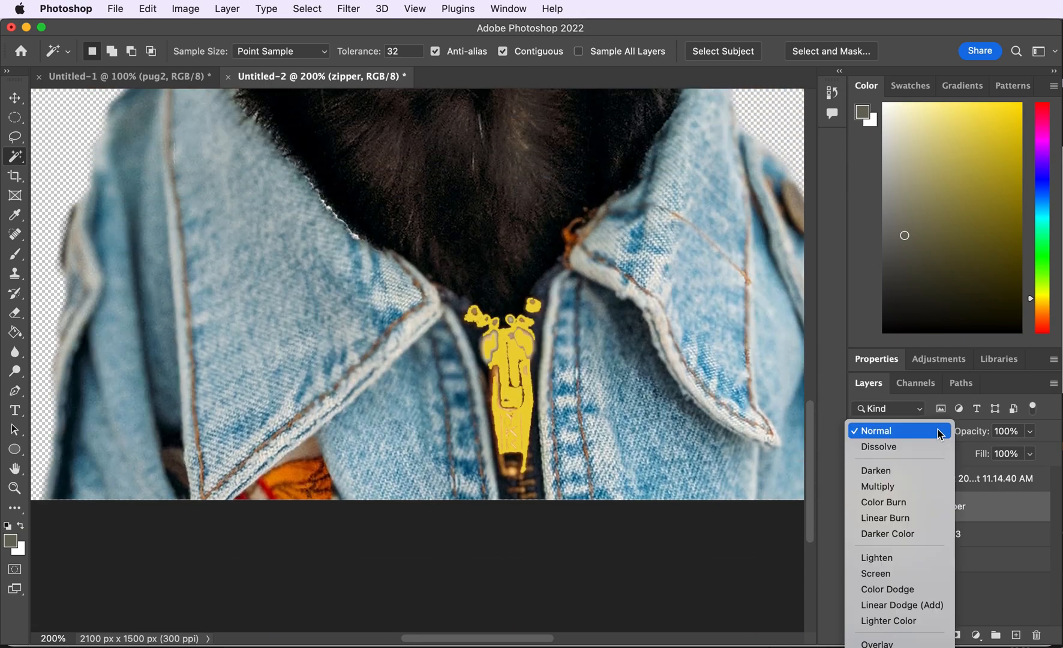
click(900, 643)
drag(993, 455, 1021, 451)
key(super+minus)
drag(812, 409, 812, 340)
- Add a Solid Color fill layer named eyeshighlight above the pug3 layer
click(981, 536)
click(227, 9)
mouse_move(300, 188)
click(447, 188)
click(517, 269)
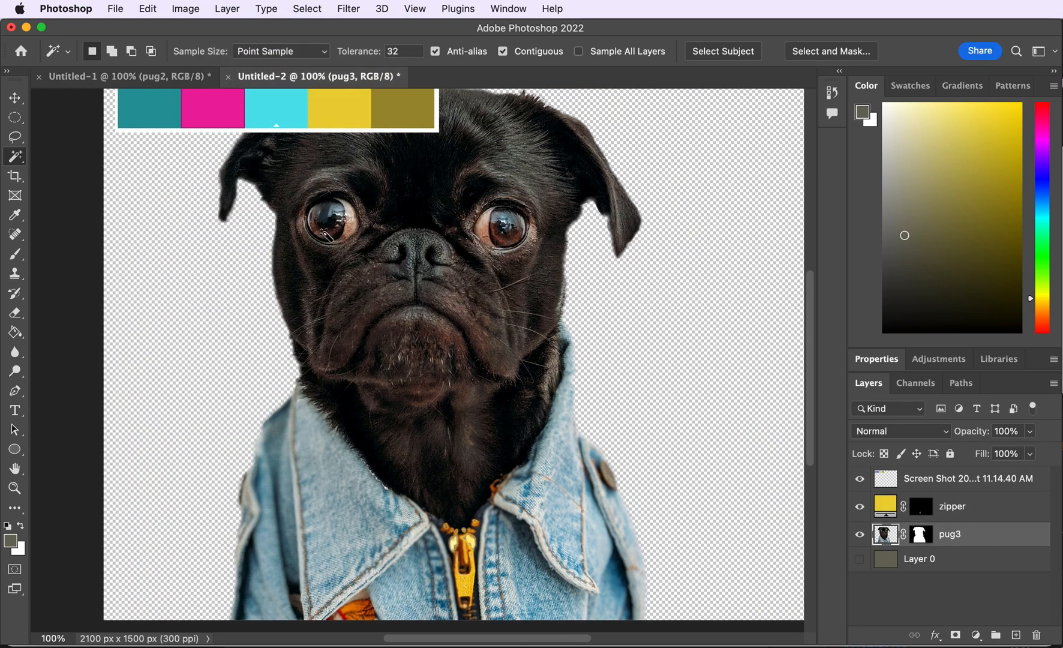
click(214, 10)
mouse_move(300, 187)
click(462, 188)
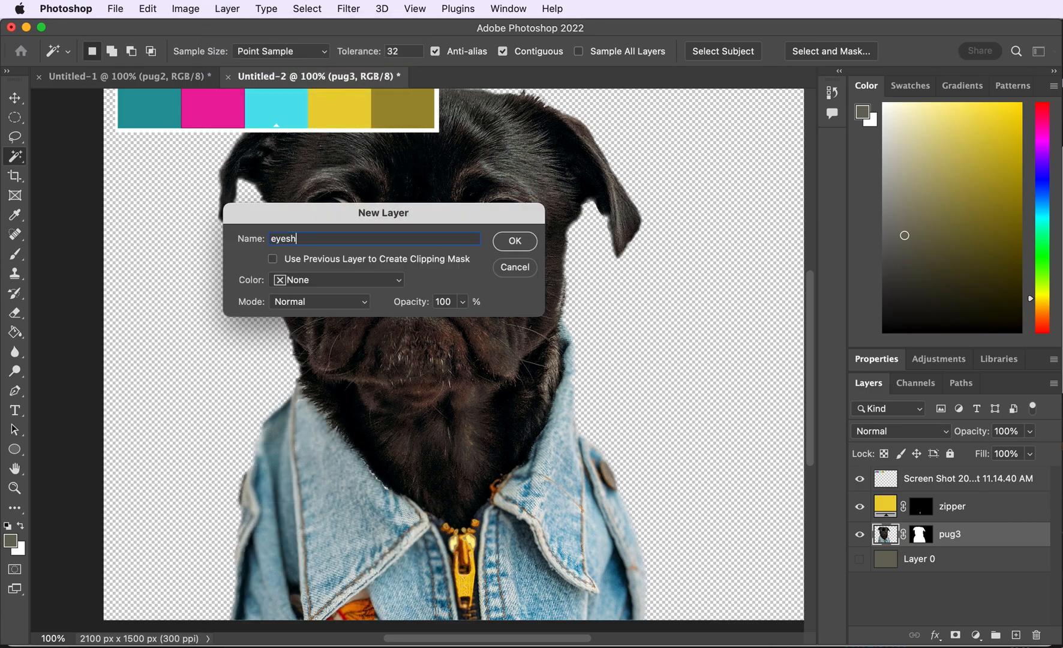
key(Return)
- Set the eyeshighlight fill color to #5d8e90
click(277, 114)
click(150, 110)
click(444, 369)
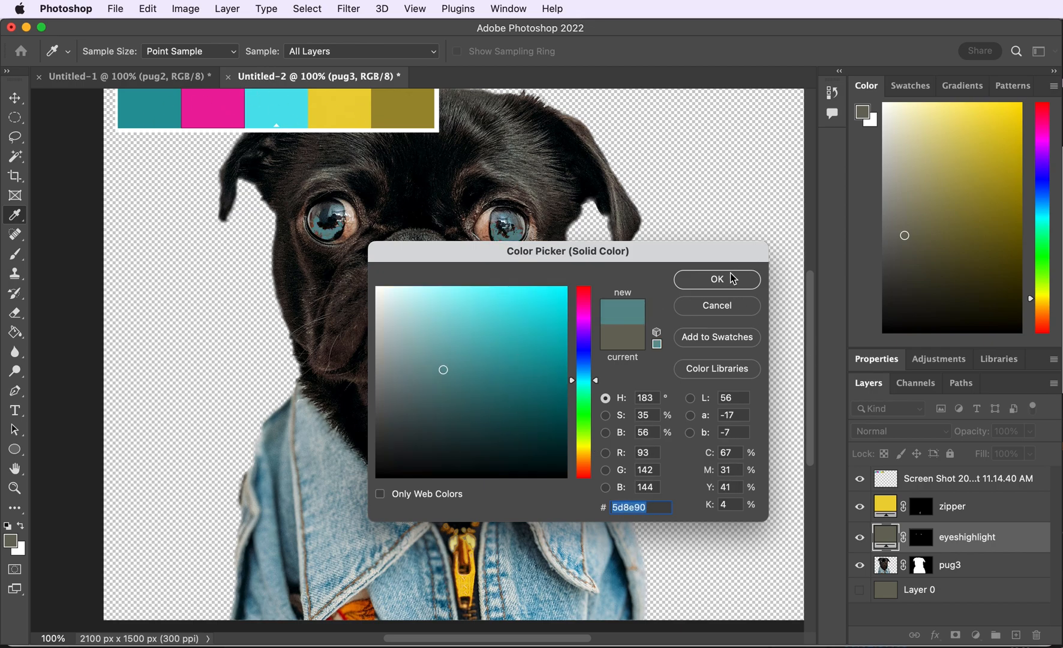
click(718, 278)
- Set the eyeshighlight layer to Screen blend mode at 61% opacity
click(897, 431)
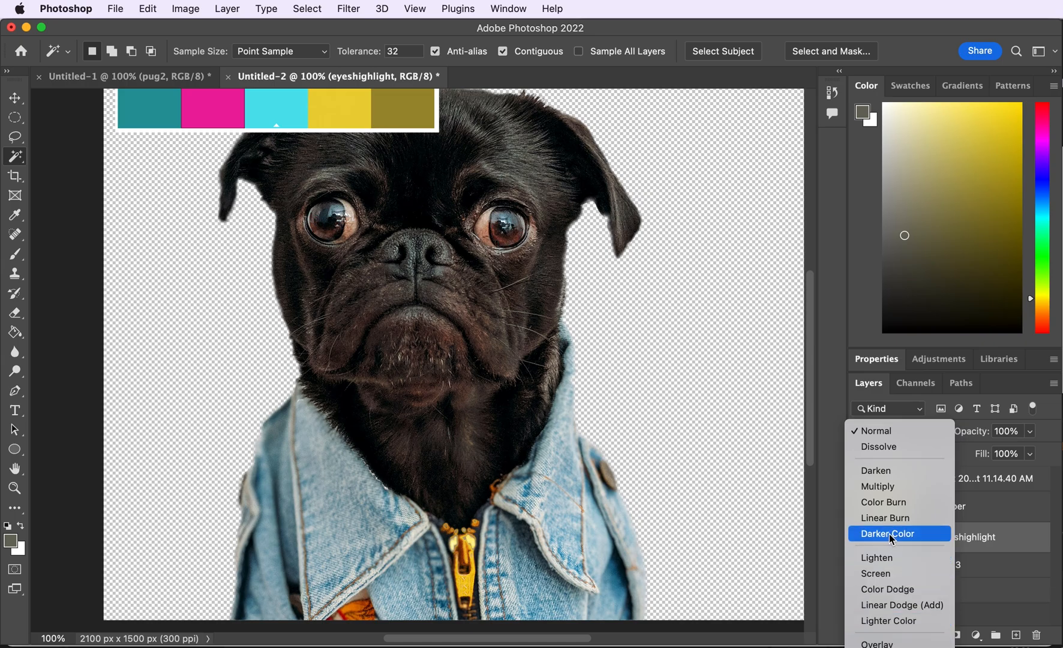
click(903, 621)
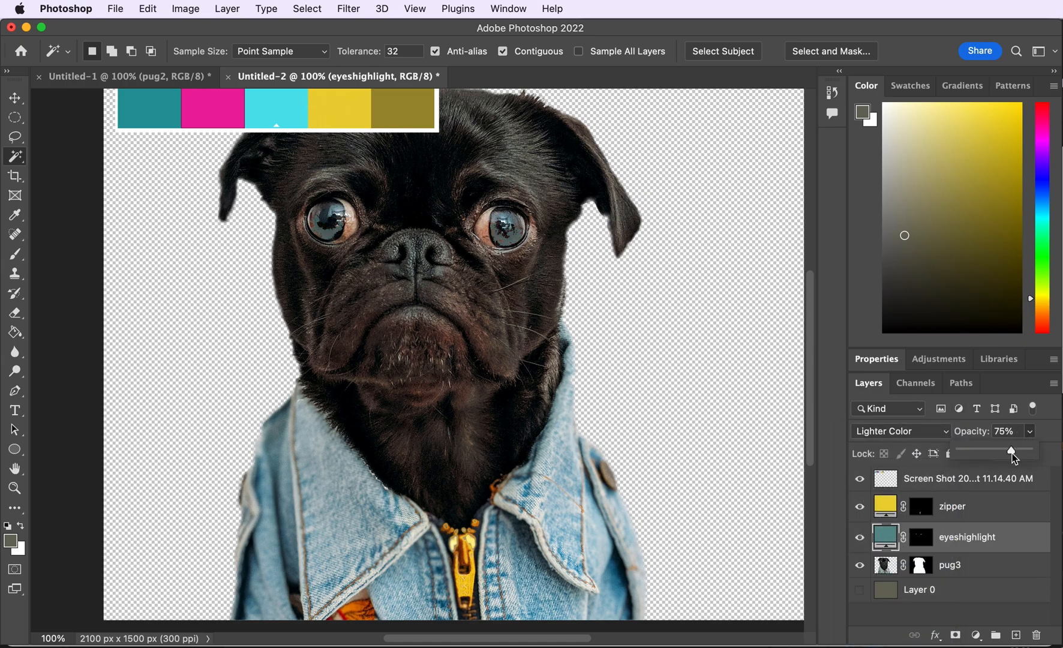
click(900, 430)
click(897, 450)
drag(1029, 430, 1001, 451)
click(900, 431)
click(900, 359)
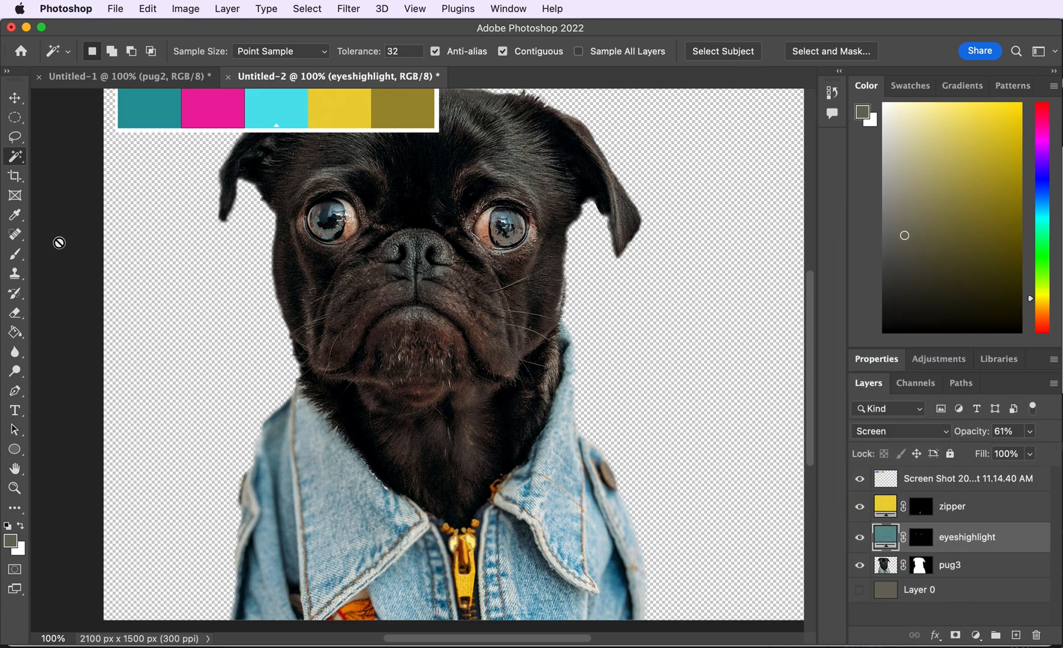
- Select the pug3 layer and Magic Wand-select the dark shadow areas across the pug's face
scroll(59, 242, right, 1)
click(994, 570)
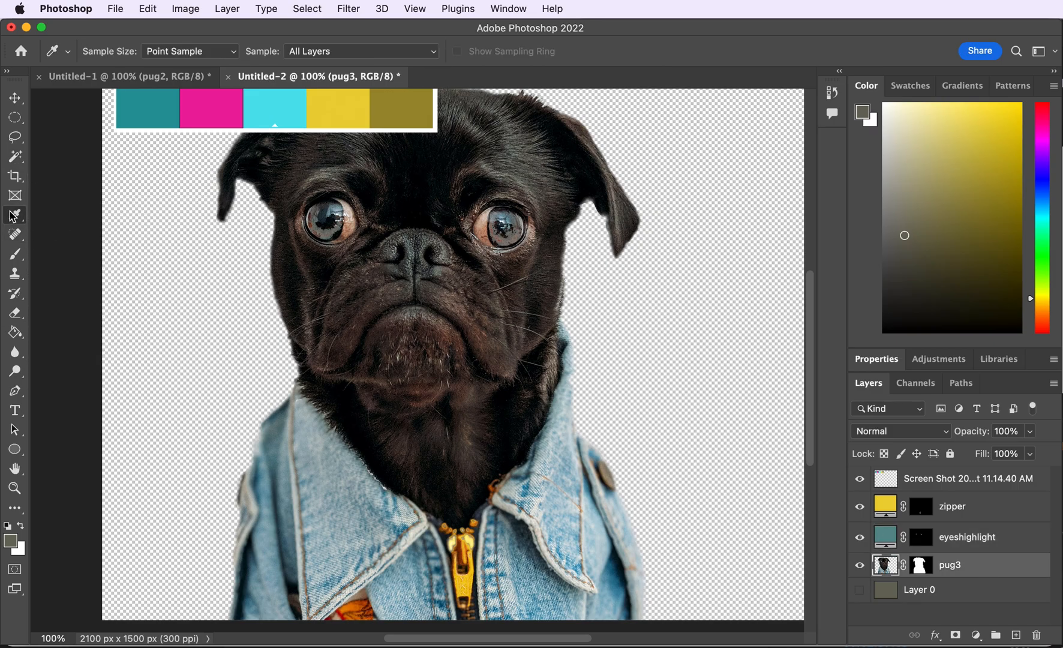
click(419, 210)
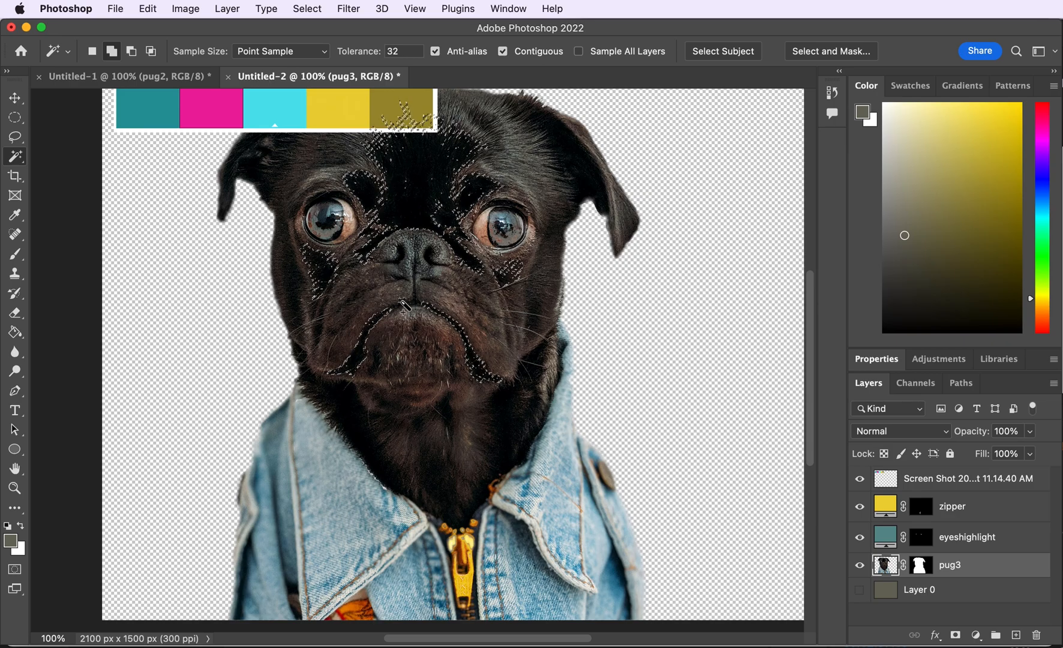
click(502, 391)
click(529, 383)
click(578, 171)
shift+click(606, 475)
- Add a Solid Color fill layer named shadows using the palette's olive swatch, blended with Color Dodge
click(222, 9)
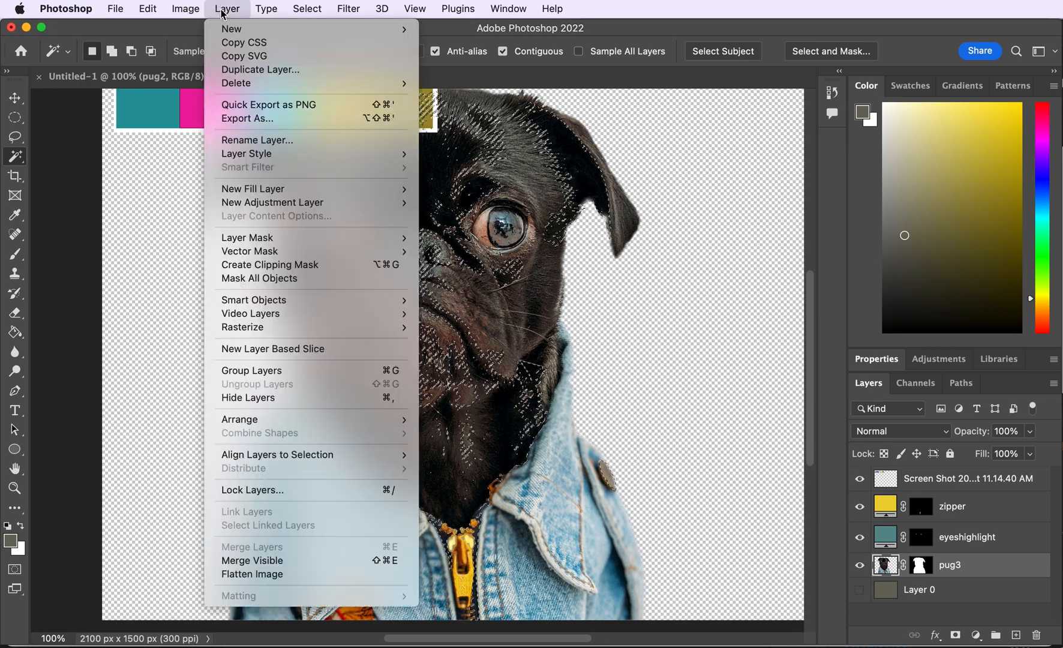
click(438, 191)
text(shadows)
key(Return)
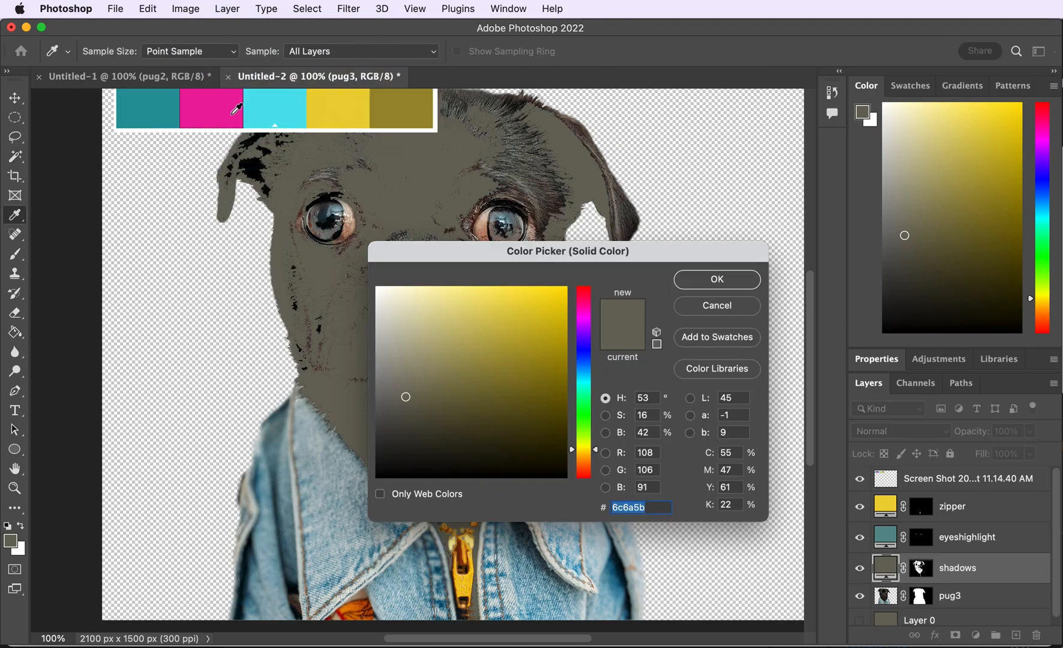
click(390, 98)
click(717, 279)
click(900, 431)
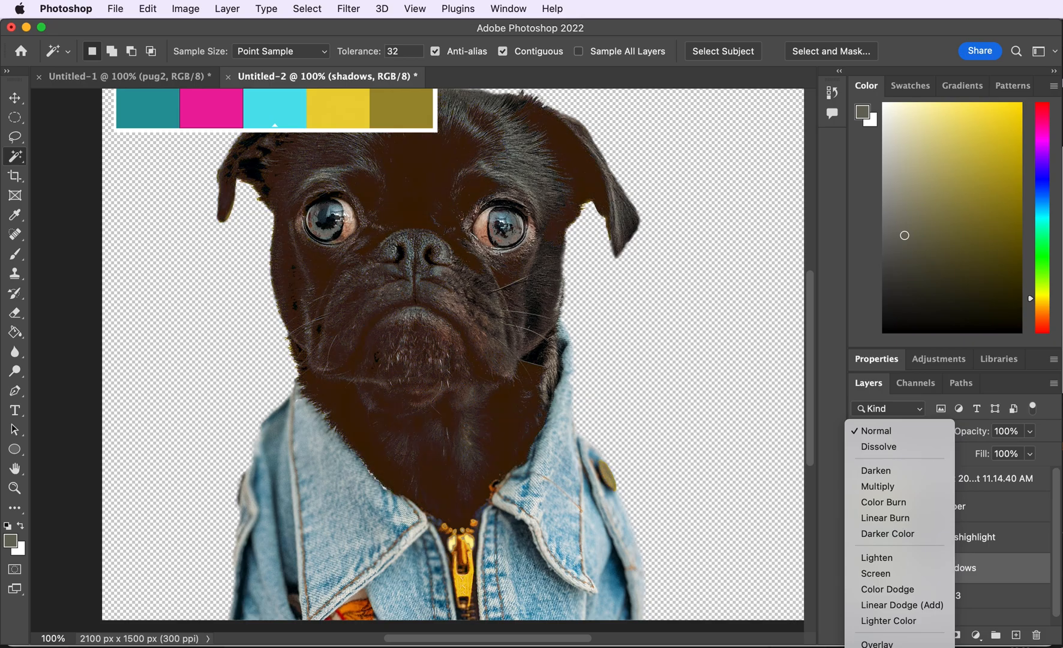
click(888, 589)
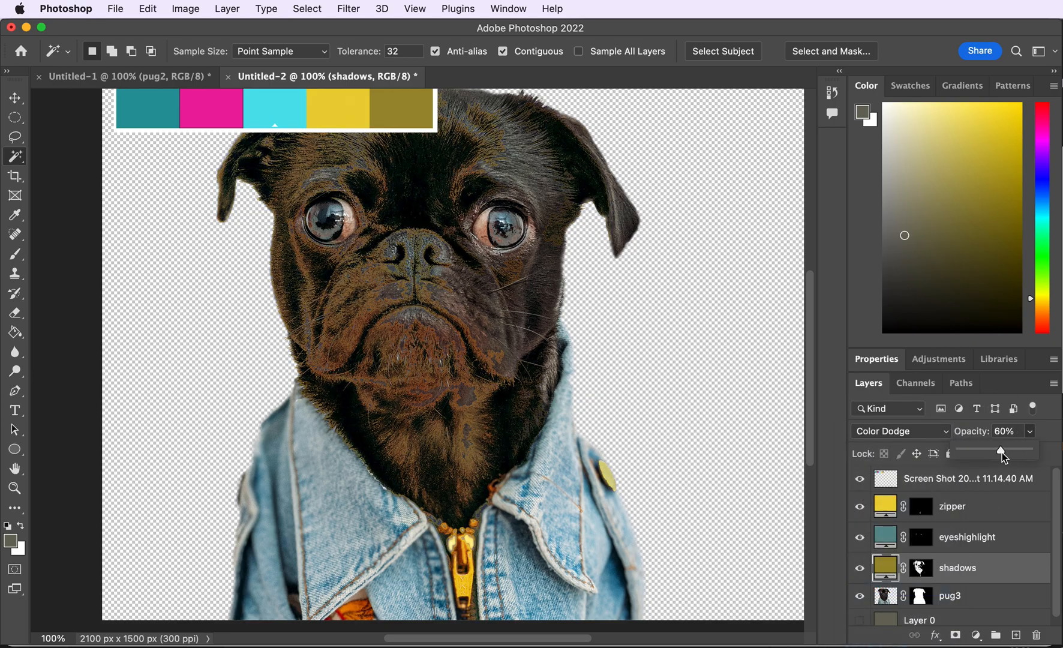
- Select the pug3 layer and add the midtone areas of the pug to the Magic Wand selection
click(960, 595)
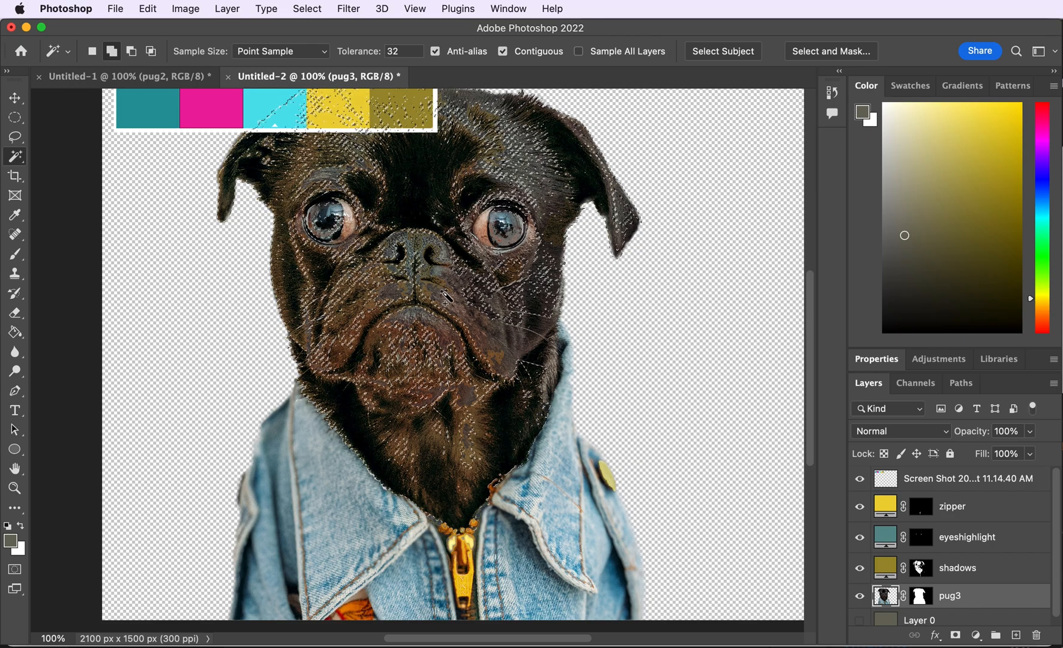
click(246, 586)
click(294, 599)
click(355, 609)
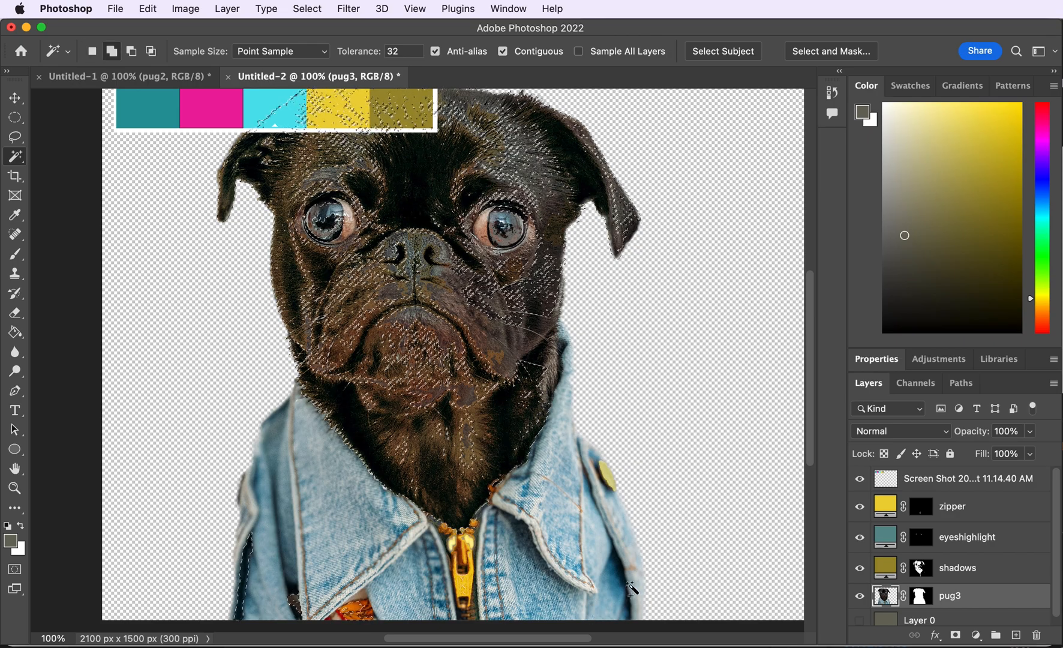
- Add a Solid Color fill layer named midtones using the palette's magenta swatch
click(227, 8)
mouse_move(240, 186)
click(487, 185)
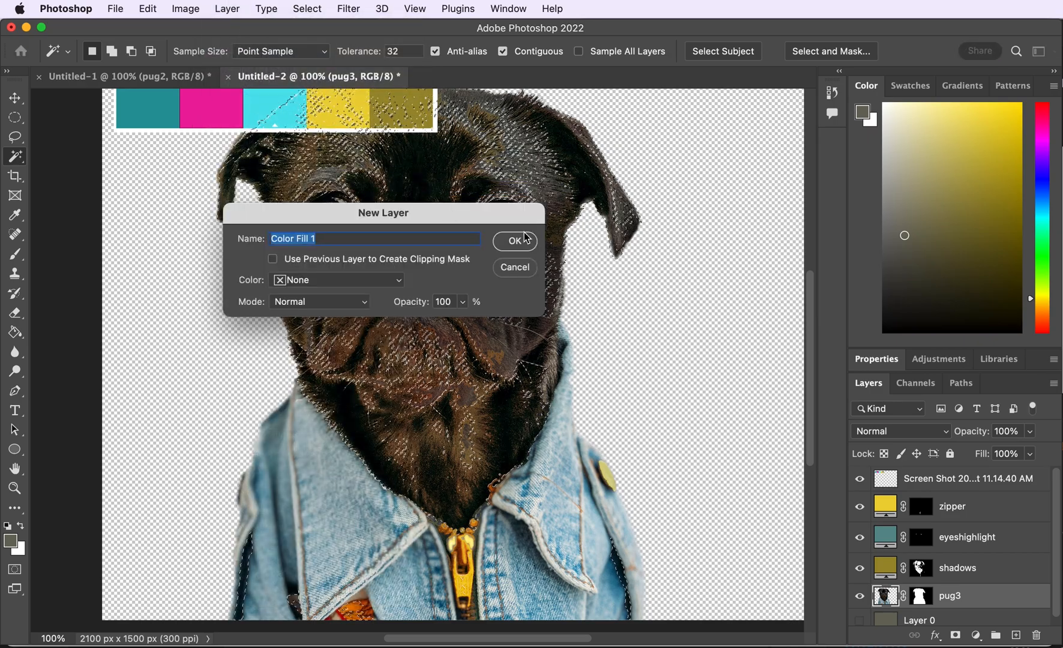
text(midtones)
click(525, 239)
click(211, 108)
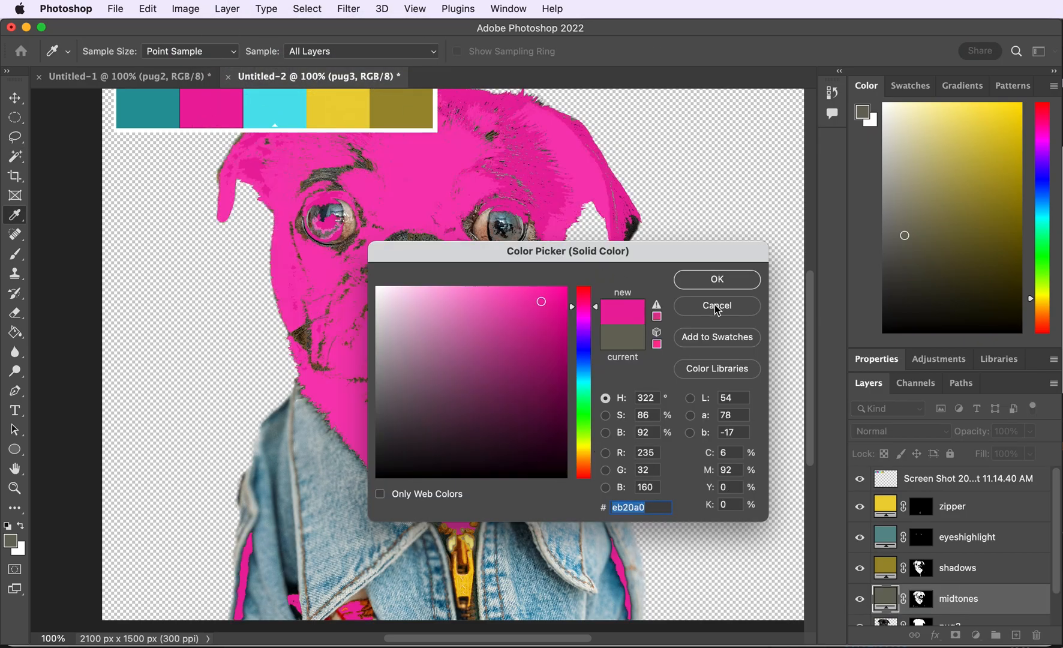
click(711, 283)
- Set the midtones layer to Hard Mix blend mode at 14% opacity
click(918, 409)
click(900, 431)
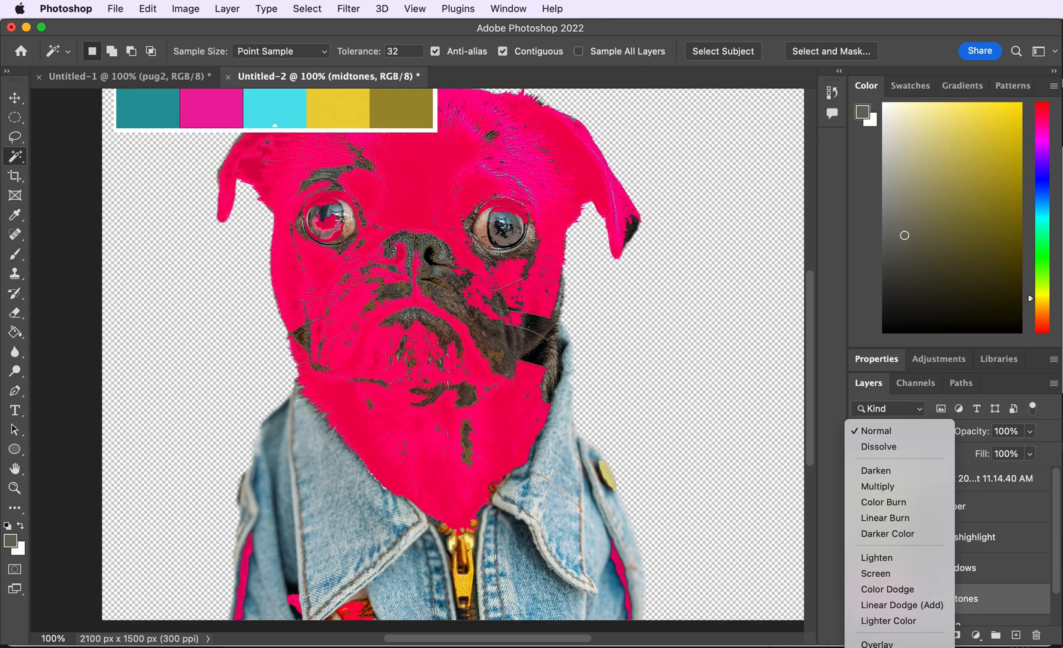
click(879, 647)
drag(1004, 450, 966, 450)
mouse_move(959, 600)
mouse_down()
mouse_move(964, 558)
mouse_move(960, 608)
mouse_up()
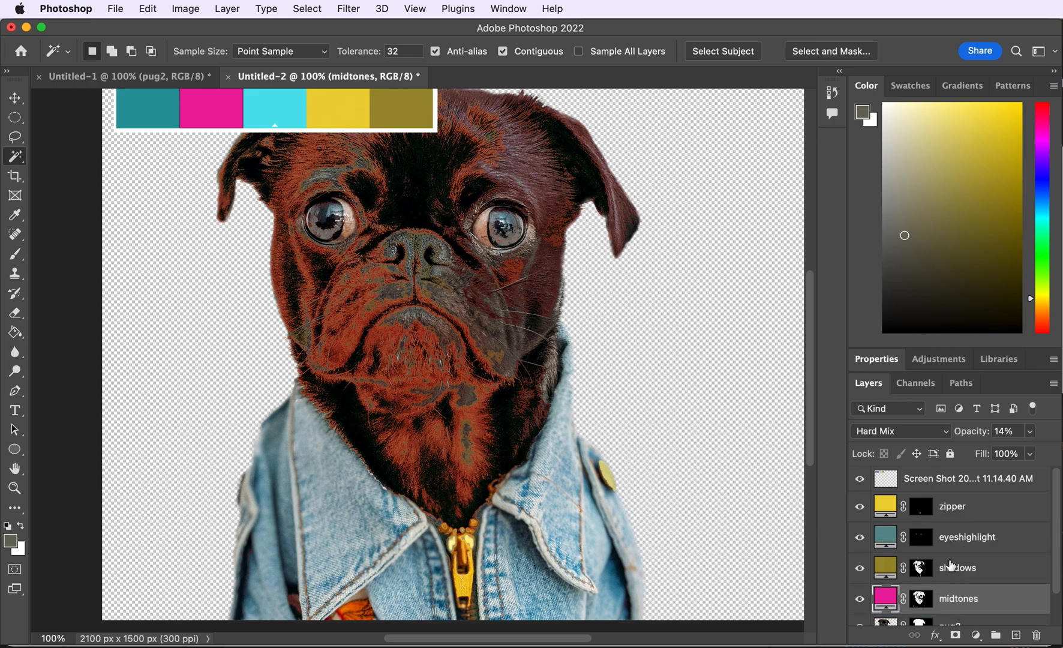
- Select the pug3 layer and Magic Wand-select the lighter fur areas across the pug's face
scroll(1018, 522, down, 2)
click(989, 586)
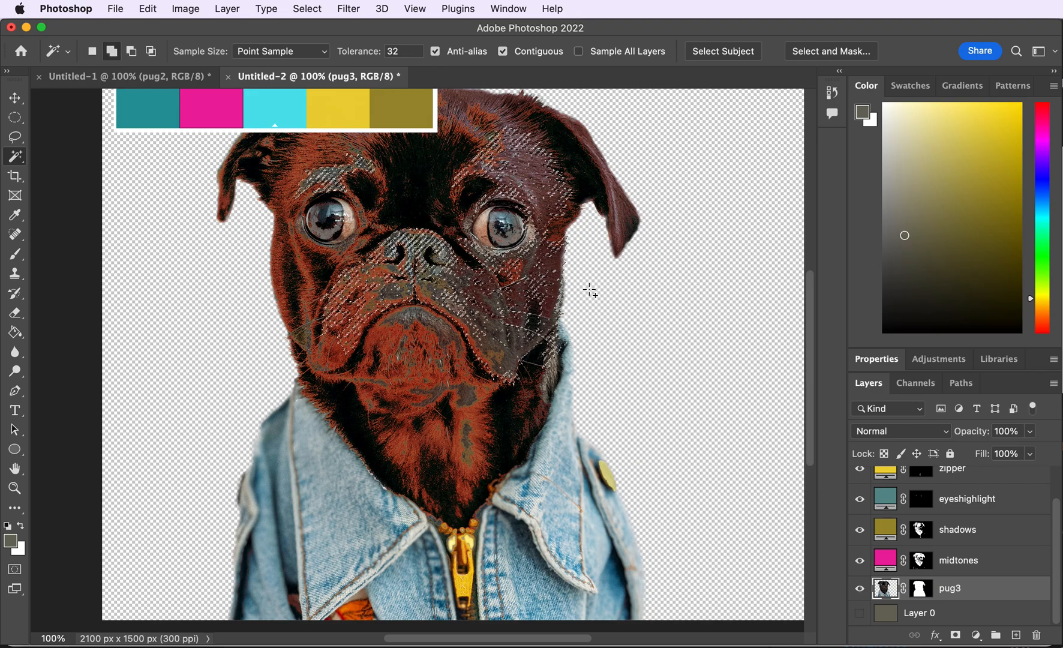
shift+click(466, 394)
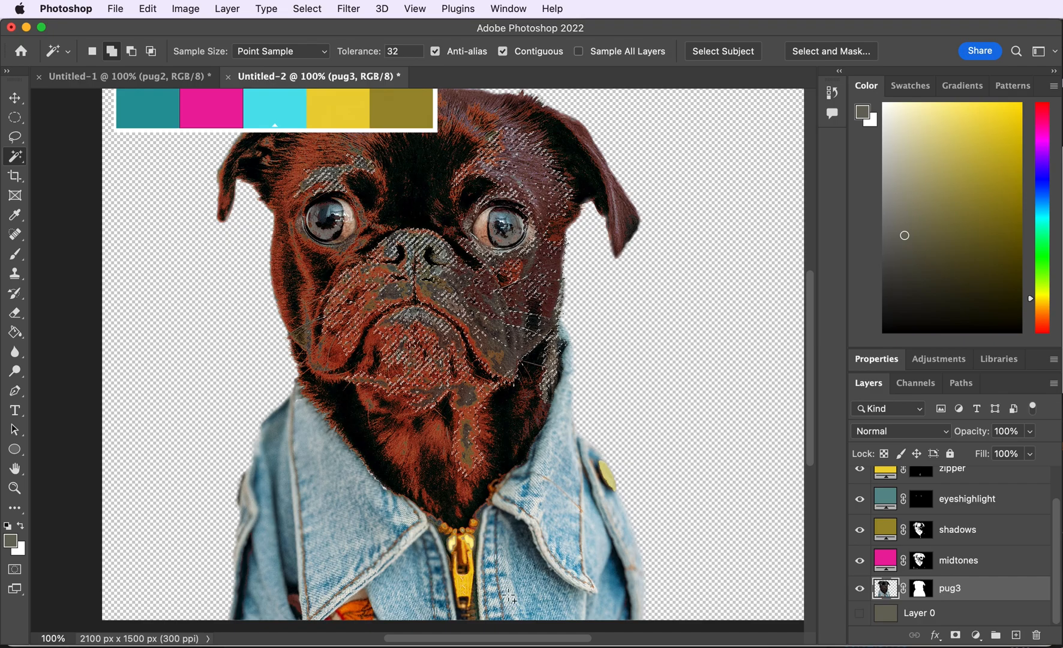
shift+click(466, 581)
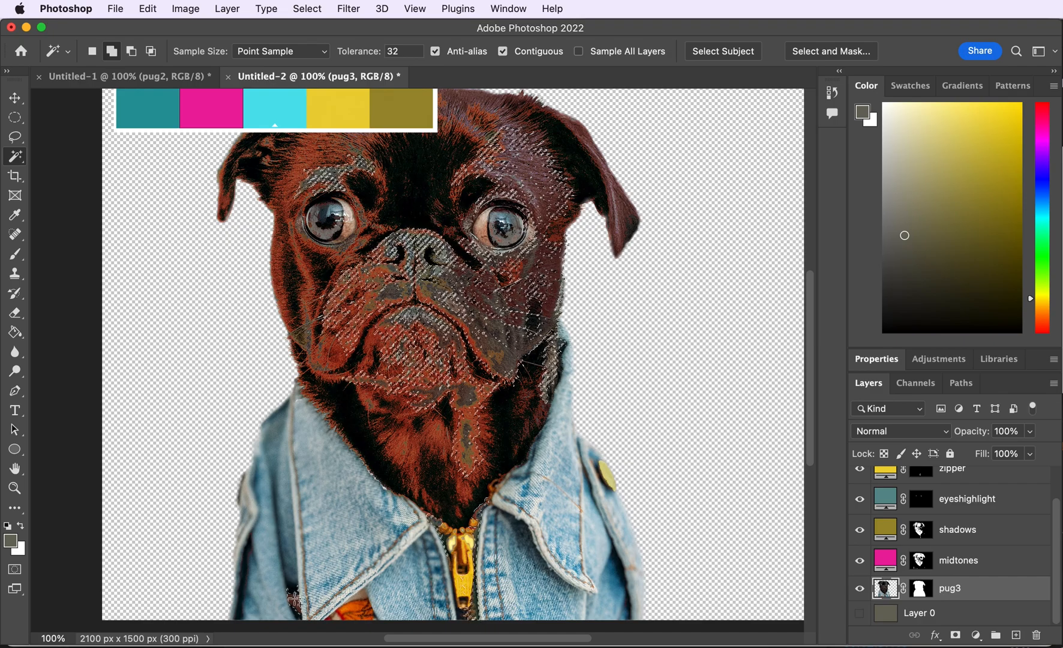
- Add a Solid Color fill layer named HIGHLIGHTS with the color fff23c
click(227, 9)
click(456, 187)
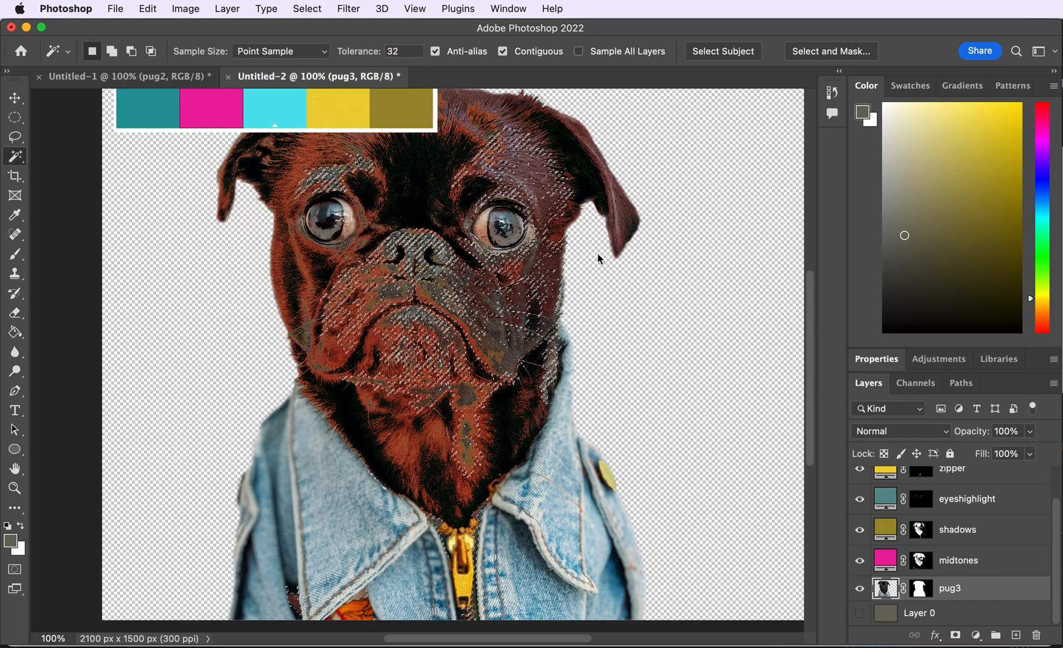
text(HIGHLIGHTS)
key(Return)
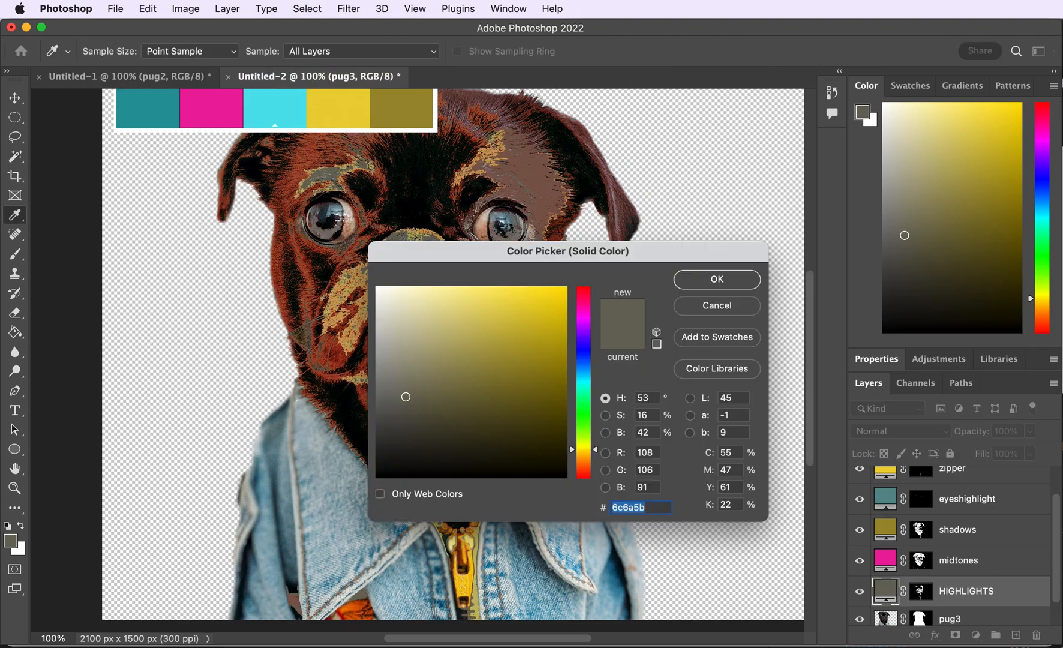
click(444, 303)
text(fff23c)
click(717, 279)
- Set the HIGHLIGHTS layer to Pin Light at 16% opacity and move it above the shadows layer
click(900, 431)
click(1030, 431)
drag(1033, 448, 972, 455)
click(900, 431)
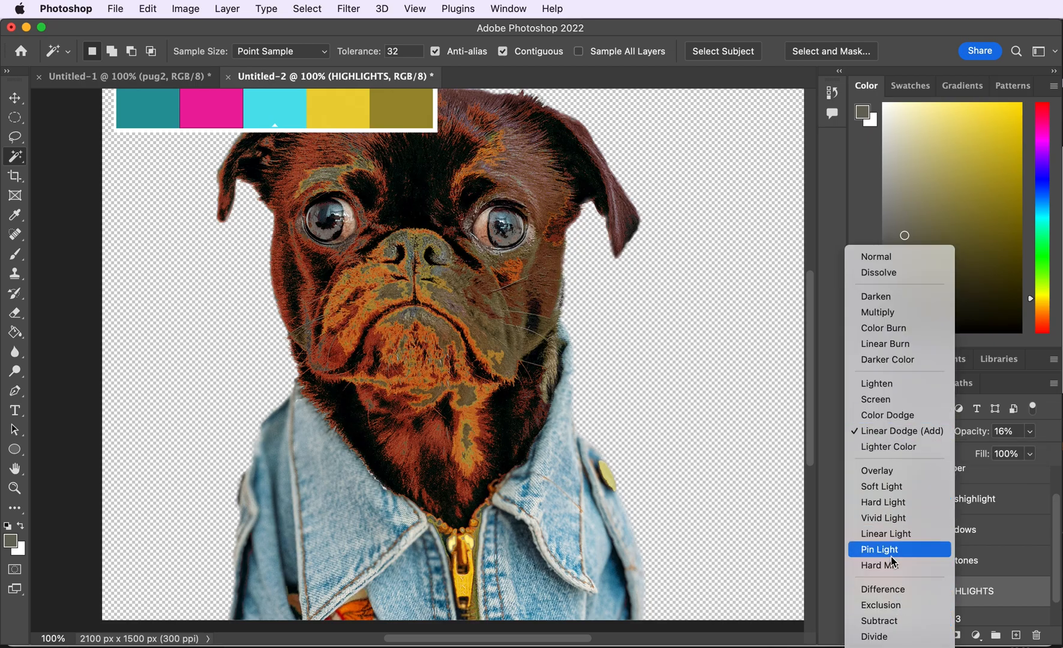
click(892, 555)
drag(957, 581, 956, 521)
- Select the pug3 layer and Magic Wand-select the denim jacket areas
click(15, 214)
click(15, 157)
click(979, 621)
click(421, 541)
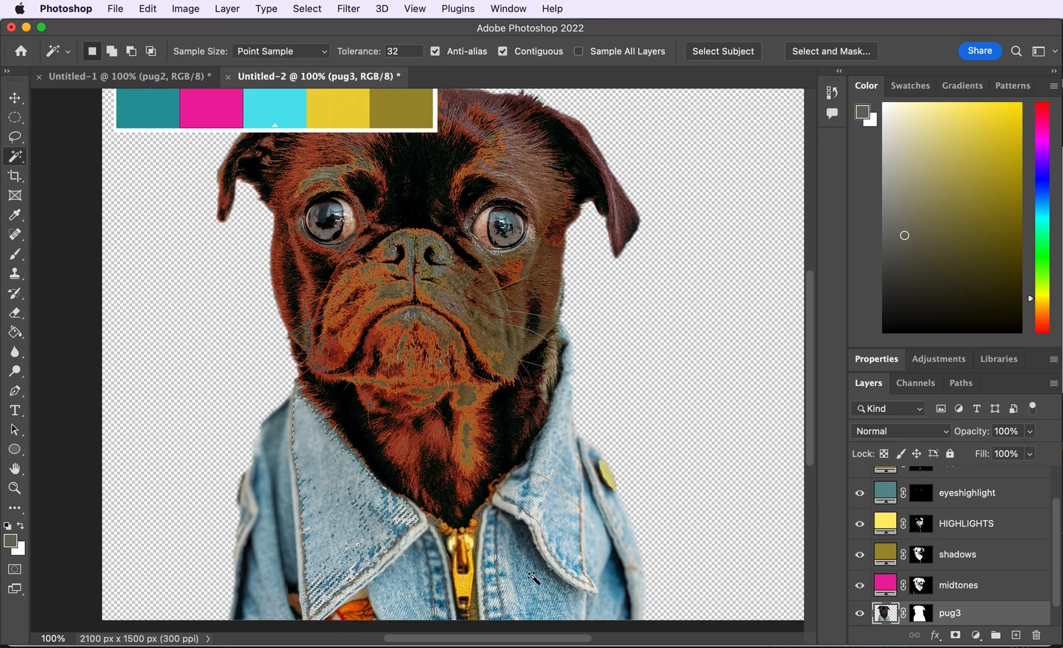
shift+click(552, 516)
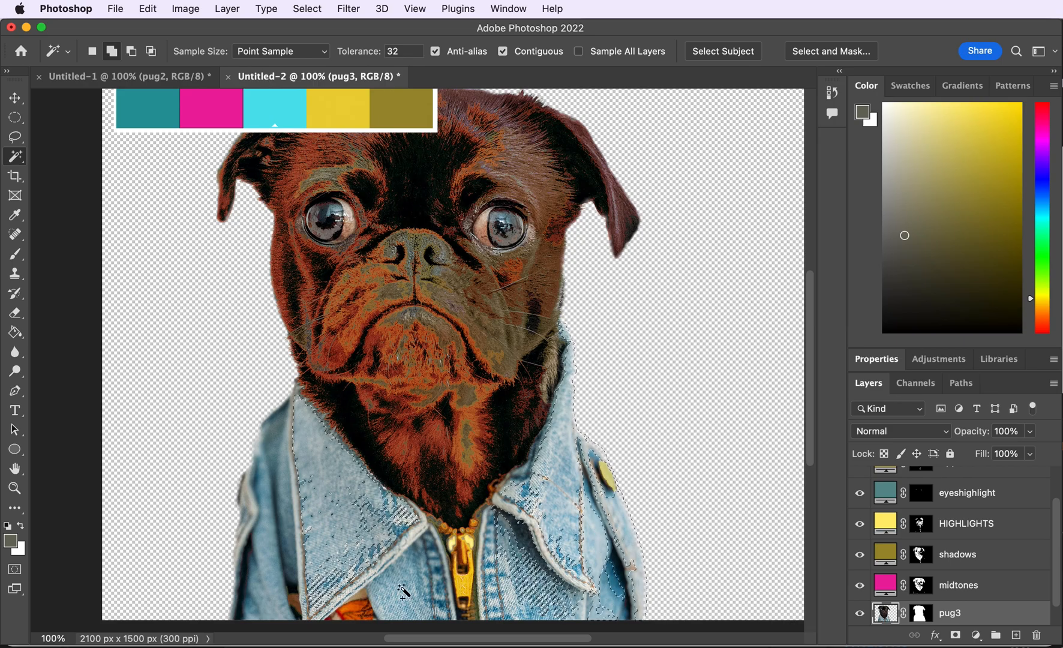
click(614, 597)
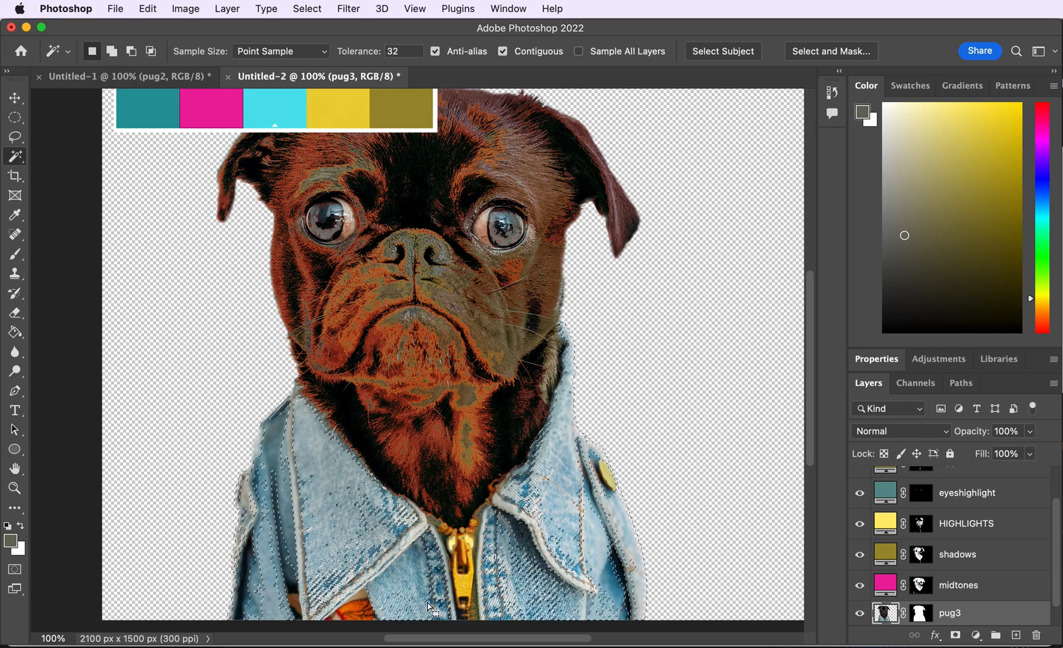
- Add a Solid Color fill layer named jacket with the dark teal color 145356
click(227, 9)
mouse_move(402, 189)
click(447, 189)
text(jacket)
key(Return)
click(134, 110)
click(488, 431)
click(223, 104)
click(152, 112)
click(523, 413)
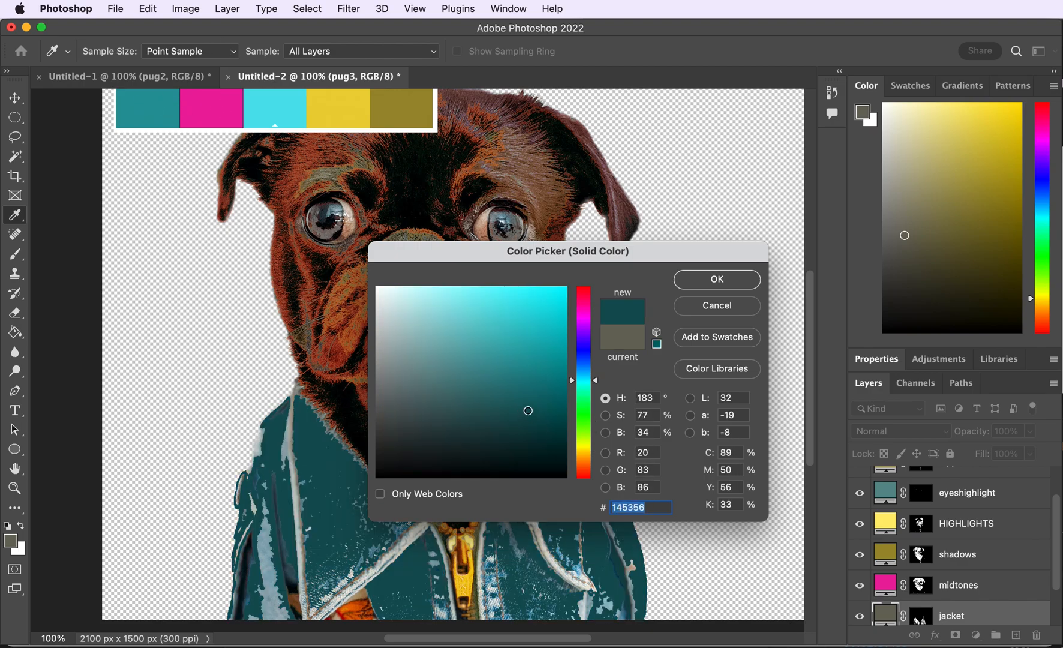
click(716, 281)
- Set the jacket layer to Hard Mix blend mode at about 38% opacity
click(900, 431)
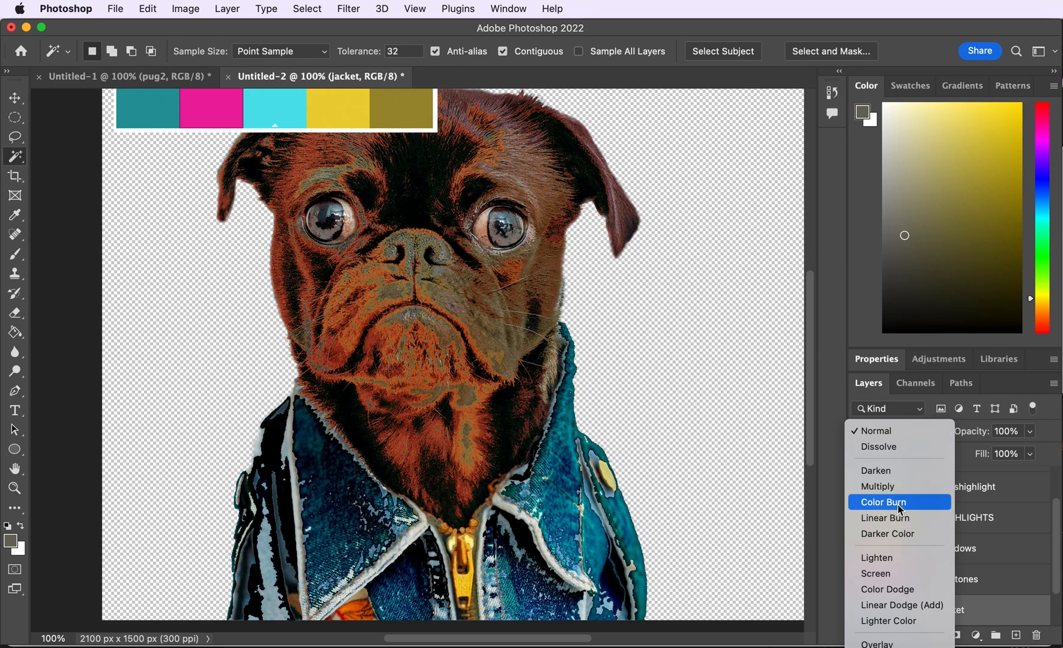
click(880, 647)
click(1030, 432)
drag(1032, 450, 991, 450)
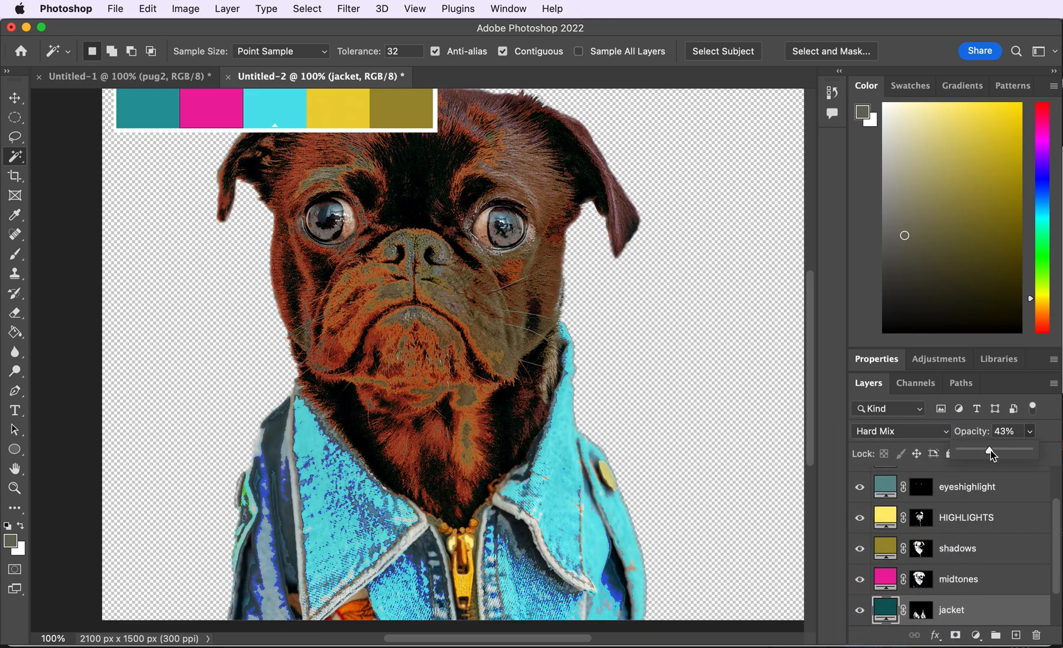
- Show Layer 0 and fill it with the palette's magenta using the Paint Bucket
scroll(960, 540, down, 2)
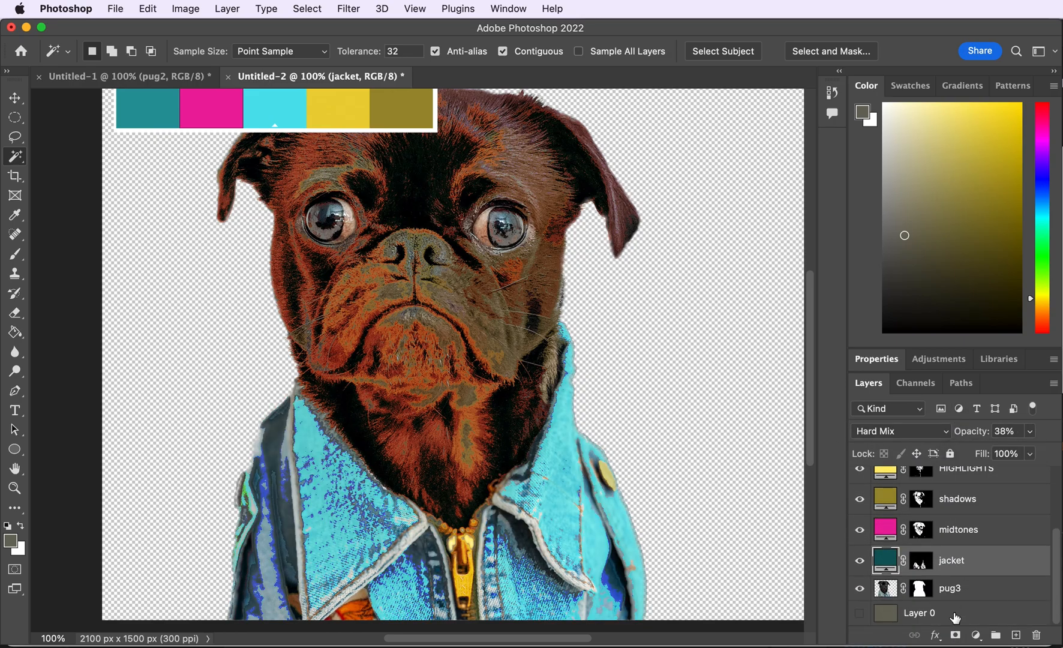
click(918, 612)
click(860, 612)
click(15, 332)
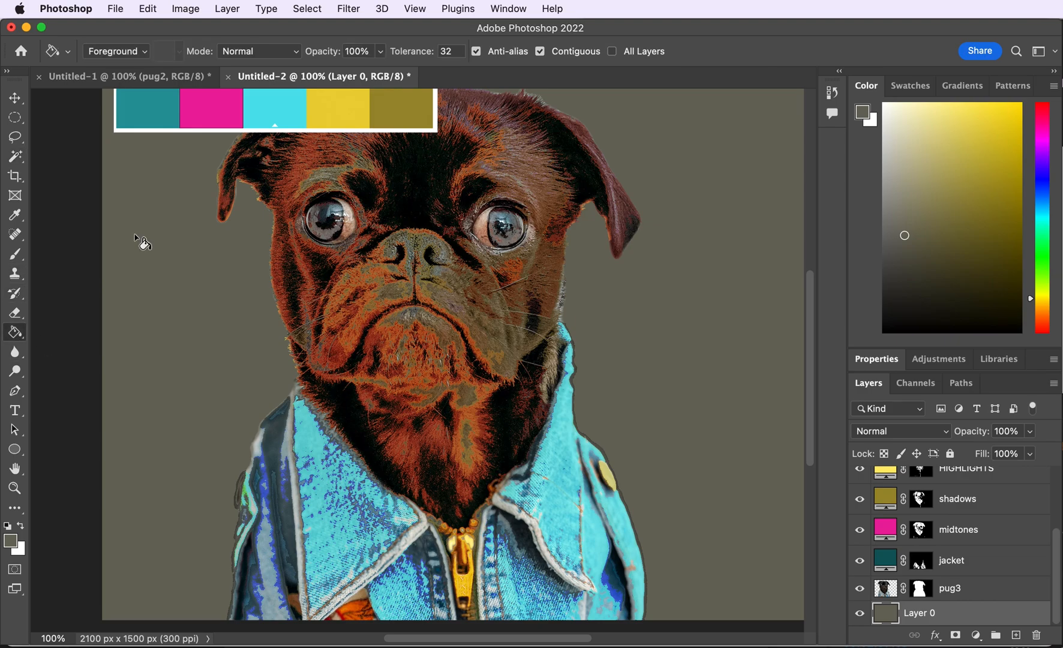
key(i)
click(220, 102)
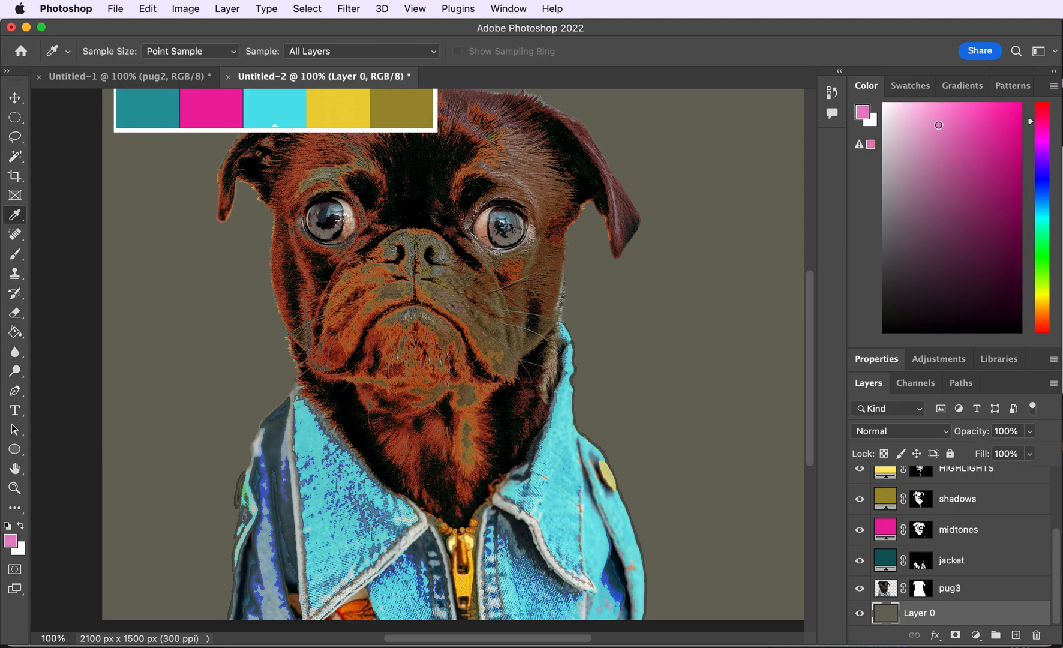
key(g)
click(202, 324)
- Pick a lighter muted pink foreground color and refill the Layer 0 background with it
click(670, 190)
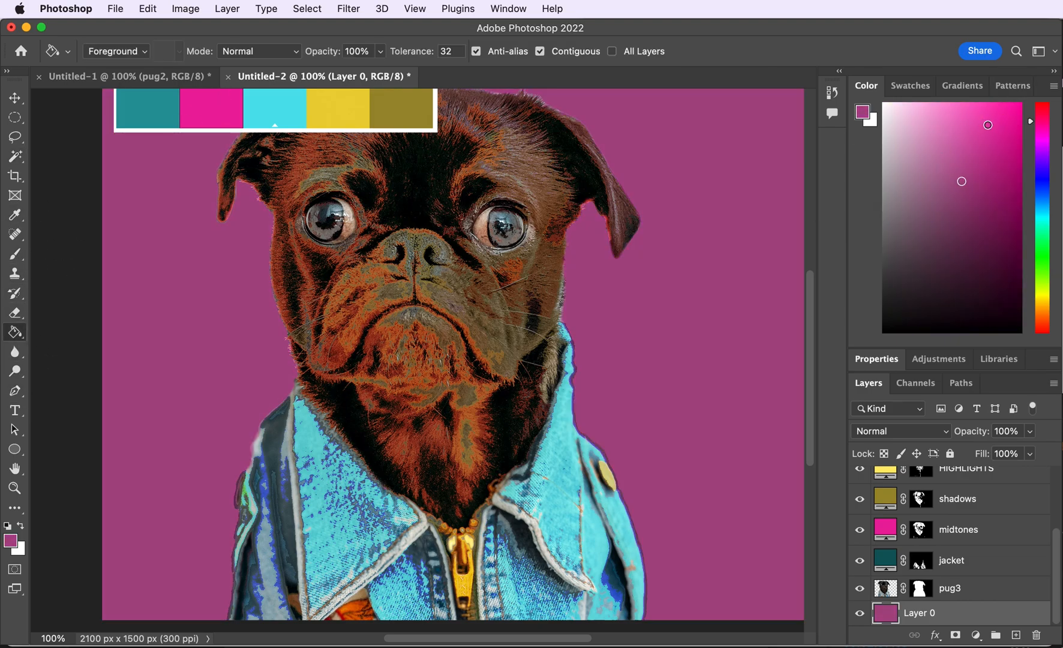
click(938, 176)
click(770, 170)
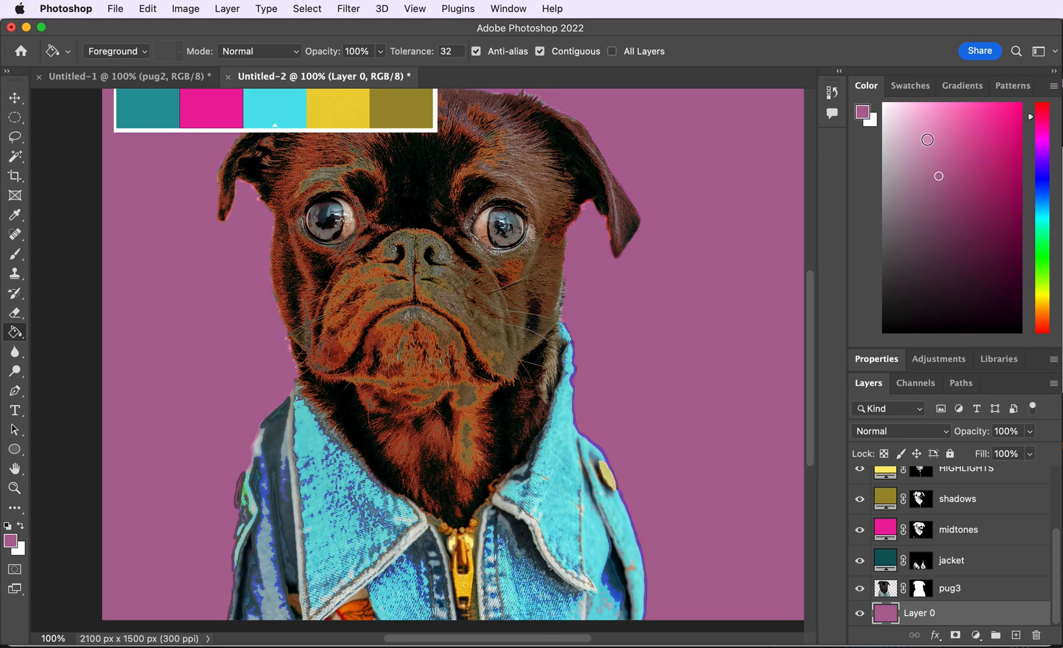
click(707, 163)
click(952, 158)
click(808, 157)
drag(808, 201, 803, 376)
click(699, 328)
- Set the eyeshighlight layer to Lighten at 90% opacity and hide the palette screenshot layer
scroll(981, 485, up, 5)
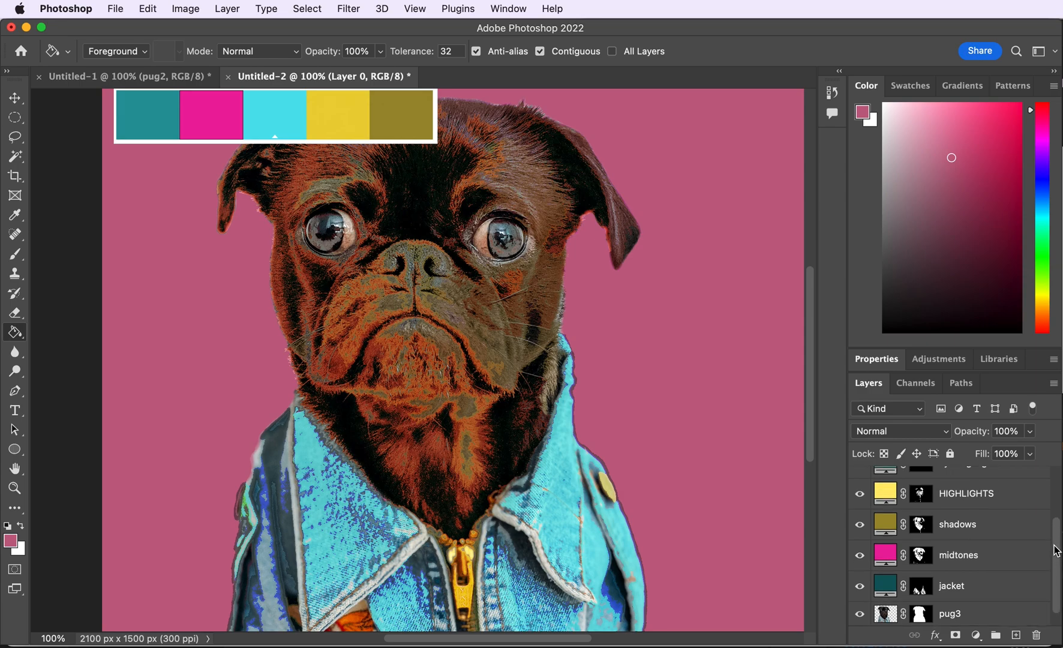
click(860, 478)
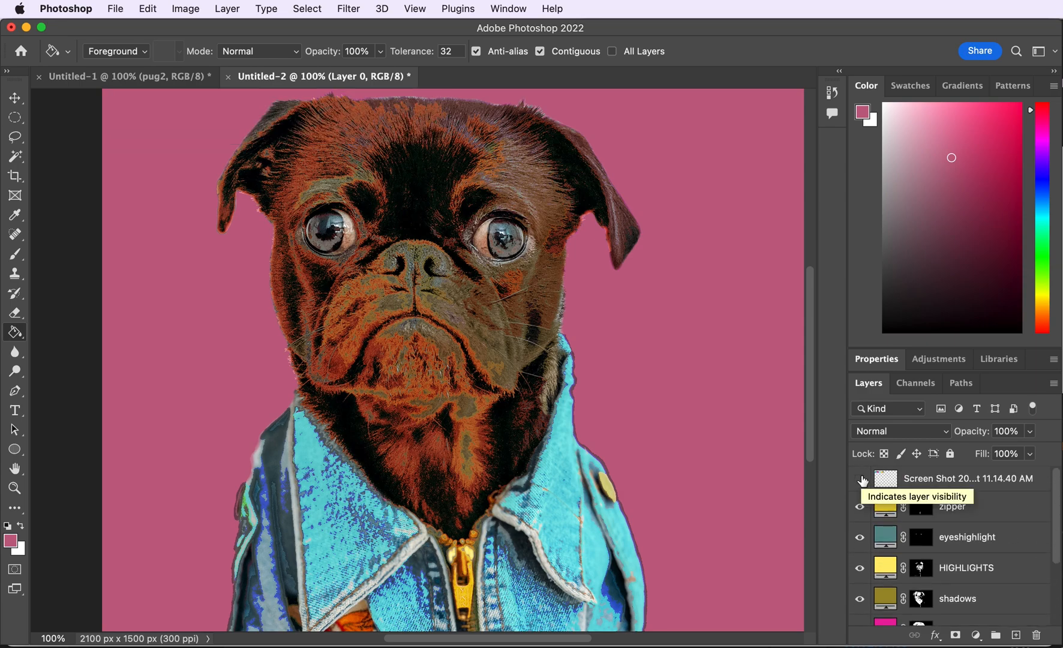
click(860, 479)
click(927, 543)
click(897, 431)
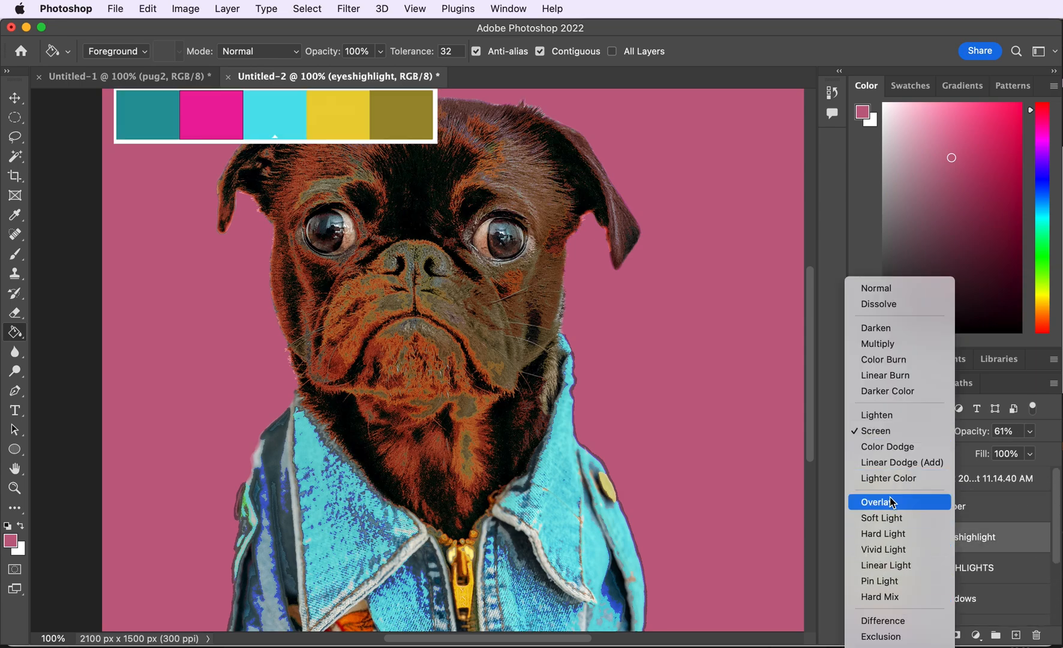
click(891, 415)
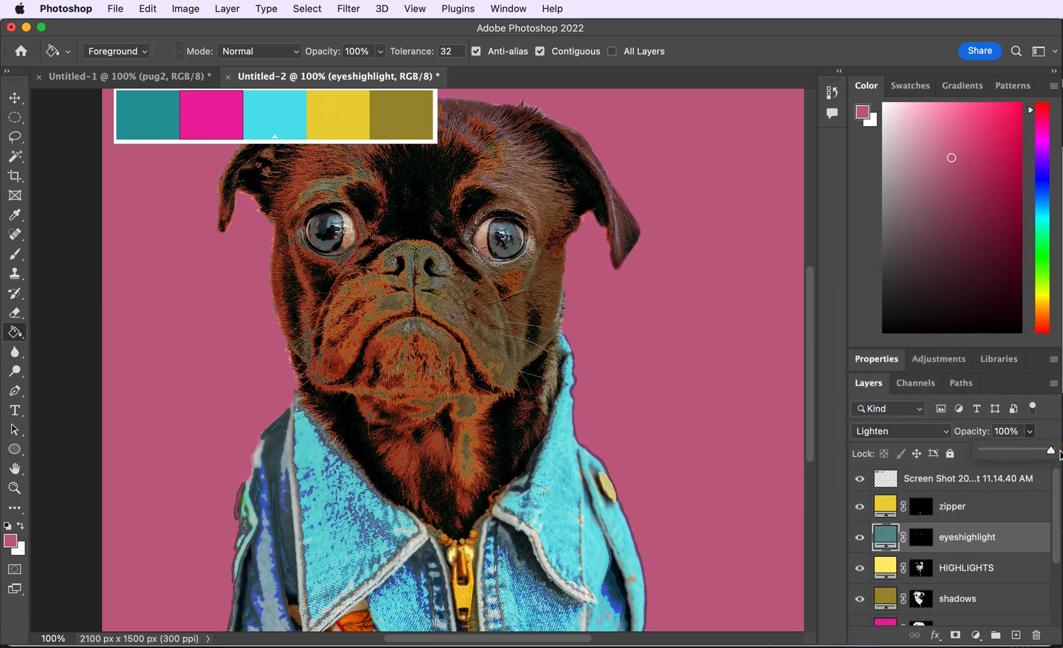
click(860, 478)
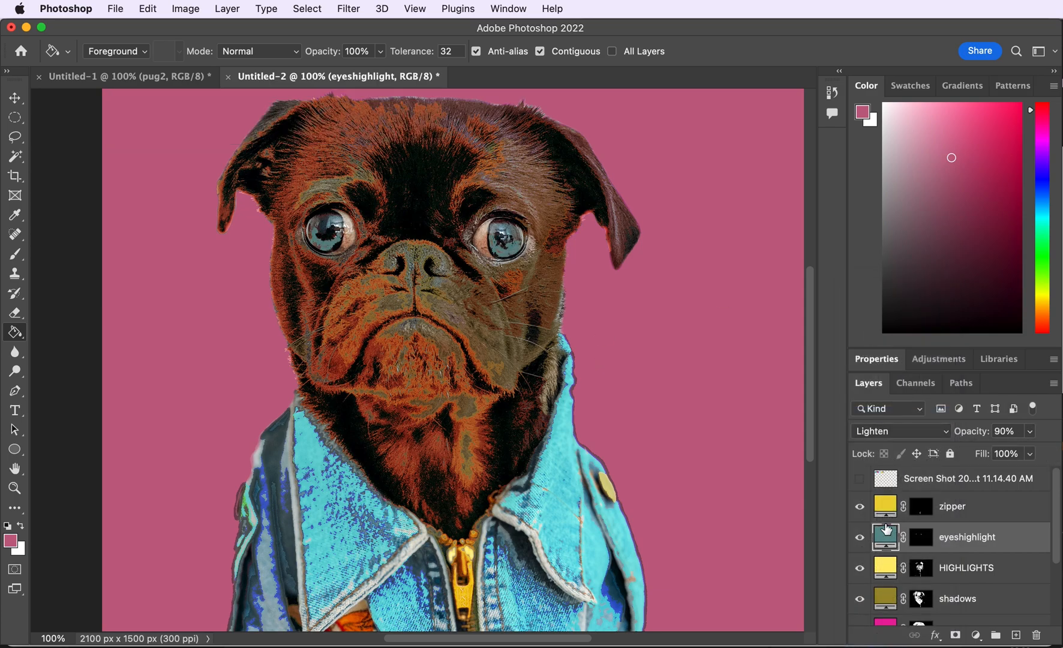
- Quick Export the image as a PNG named popartpug into a folder in Documents
click(116, 9)
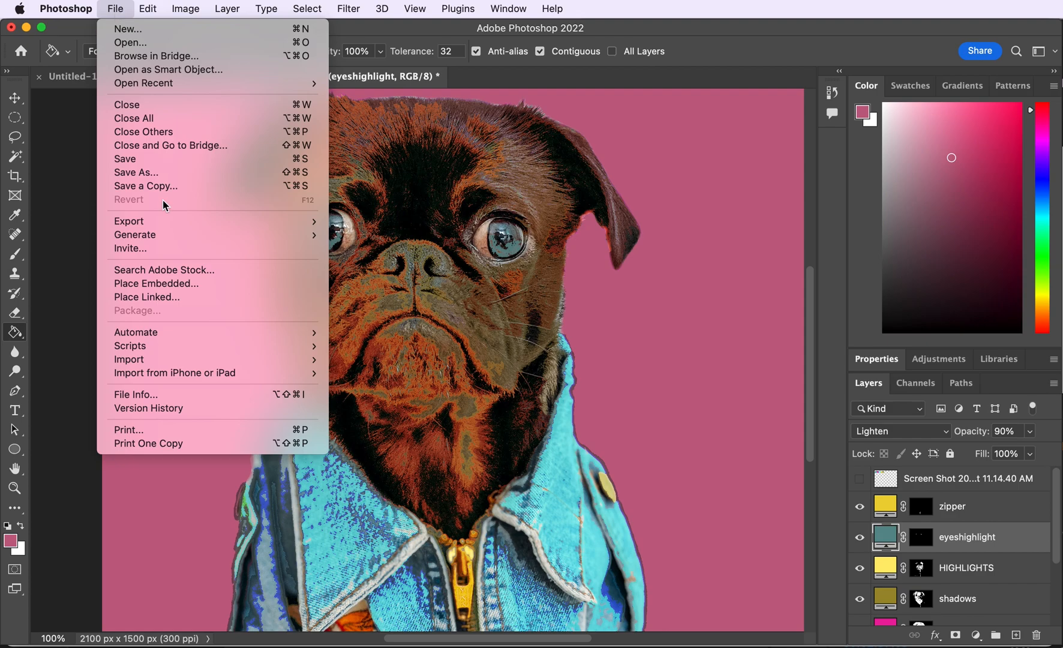
mouse_move(299, 221)
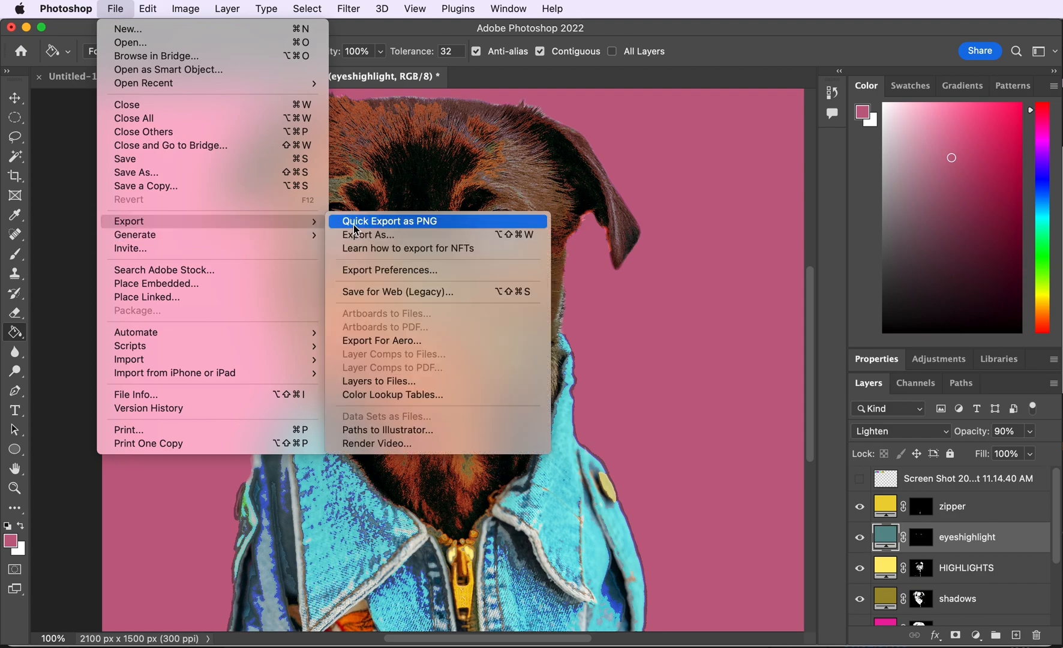
click(356, 226)
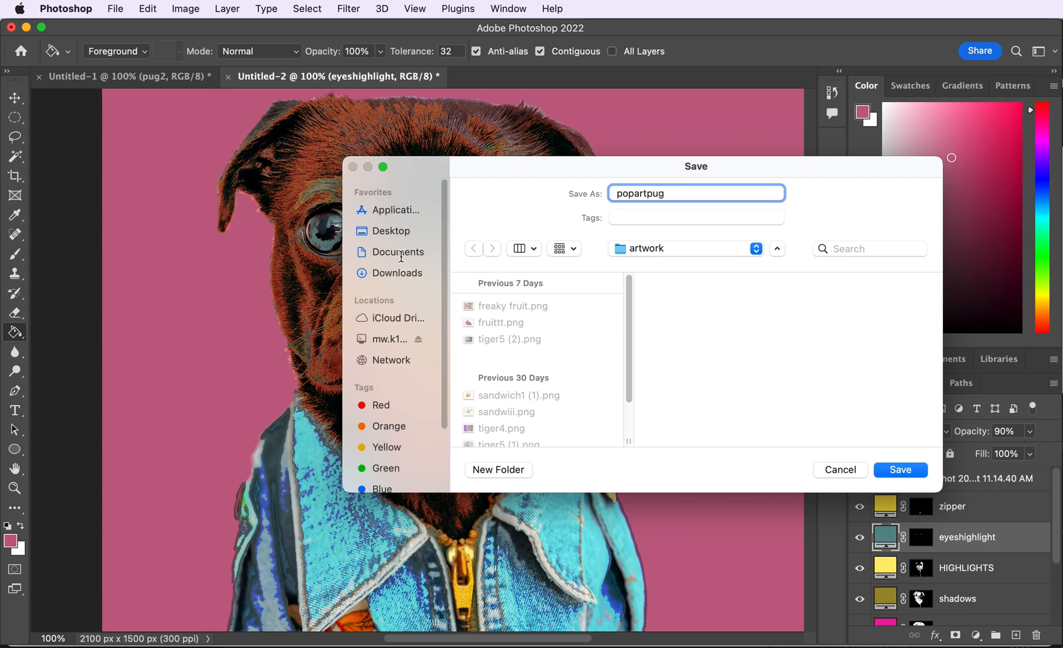
click(390, 230)
click(504, 346)
key(Return)
- Save the document as popartpug
key(super+s)
text(popartpug)
key(Return)
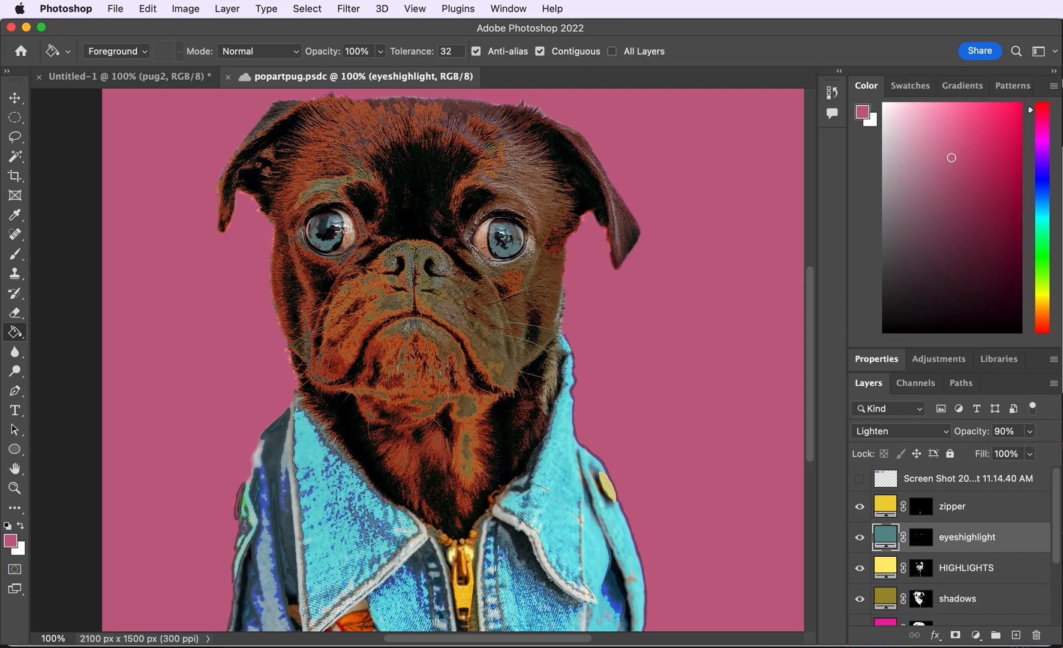